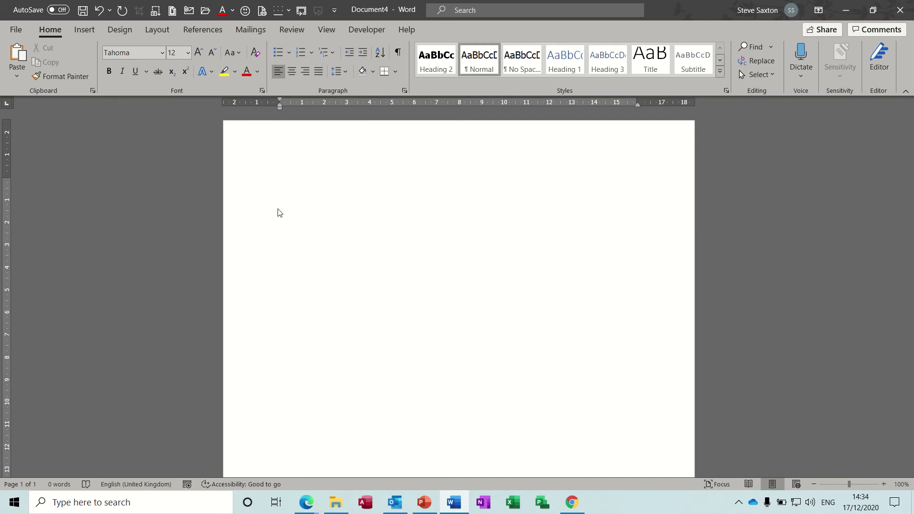
Insert the saved 'intro' and 'ending' AutoText paragraphs, then type =rand() on the next line
text(intro)
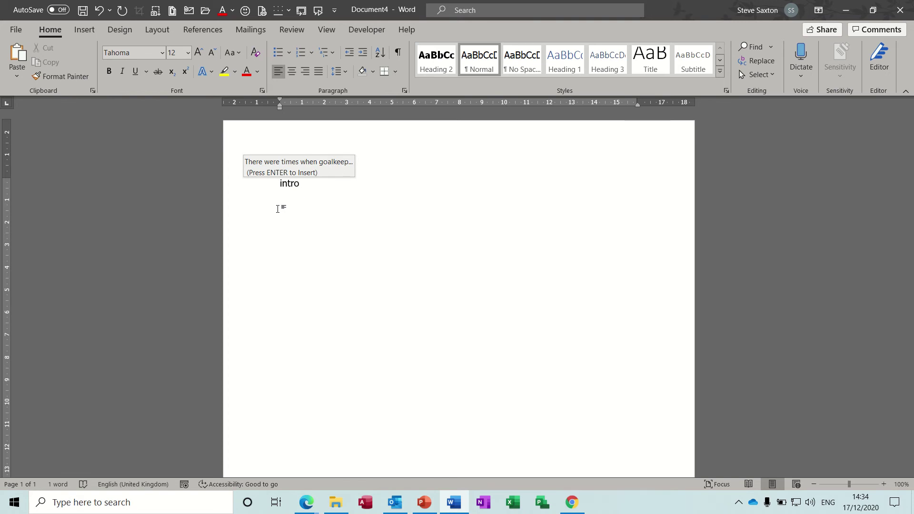
key(Return)
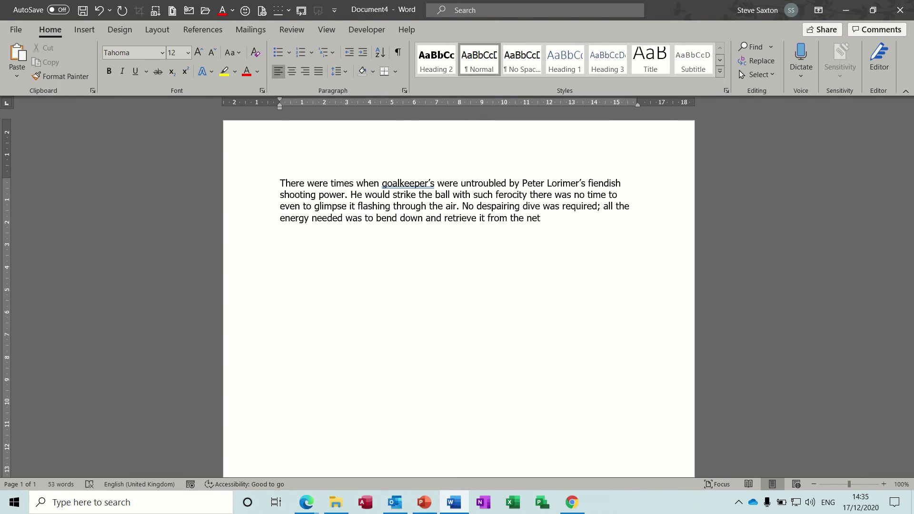
text(ending)
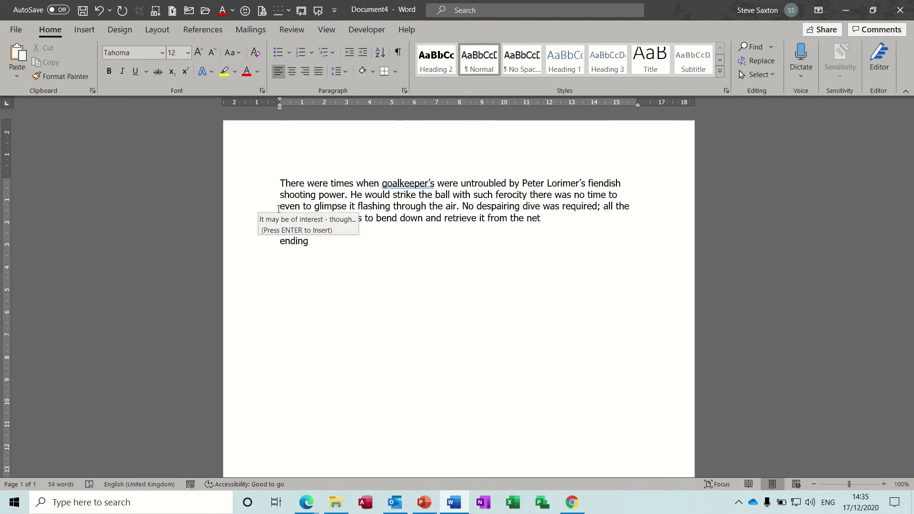
key(Return)
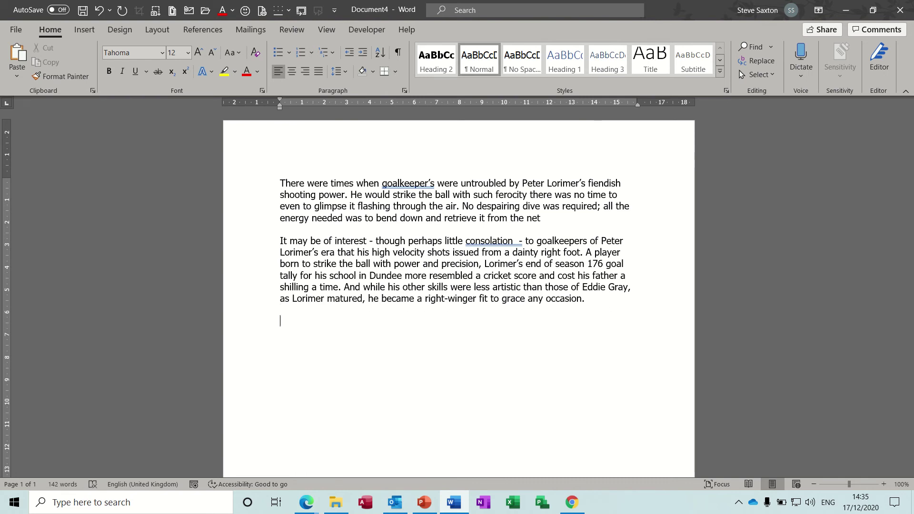
text(=rand())
Expand =rand() into five sample paragraphs, undo and redo it, then add one paragraph with =rand(1,3)
key(Return)
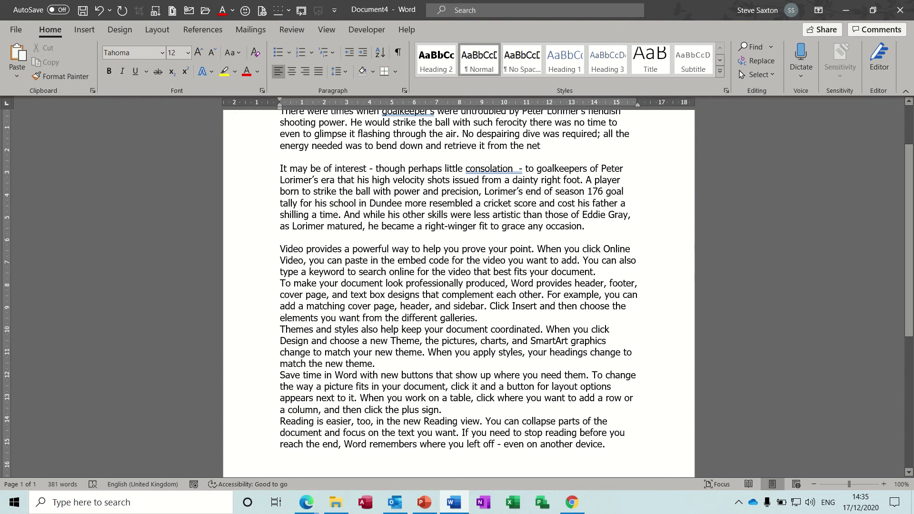
key(ctrl+z)
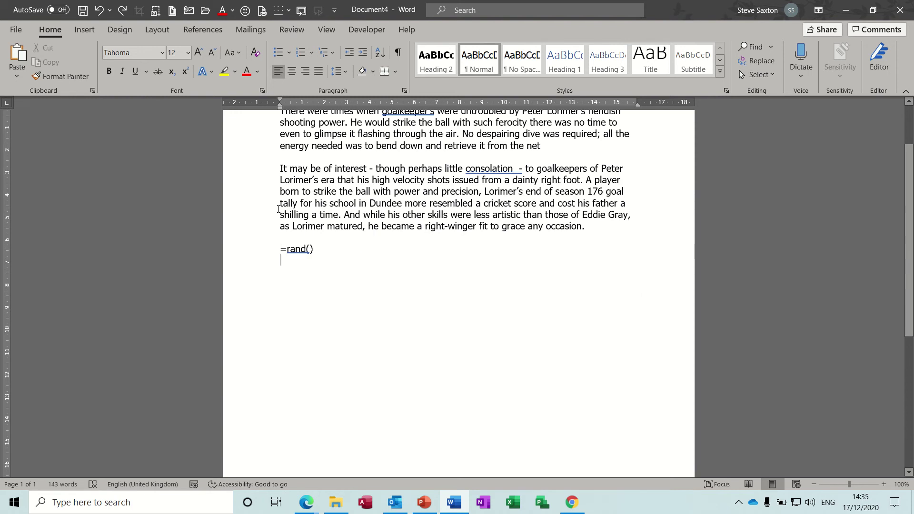
key(ctrl+y)
text(=r)
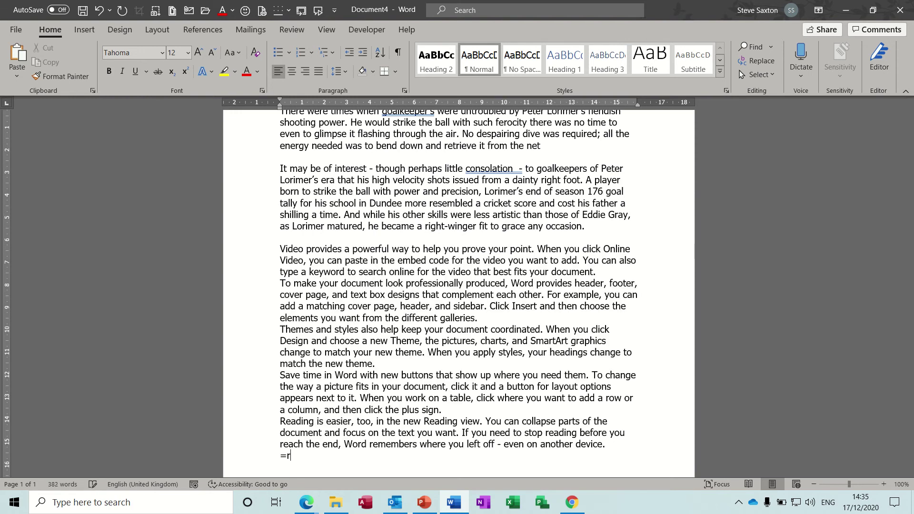
text(and(1,3))
key(Return)
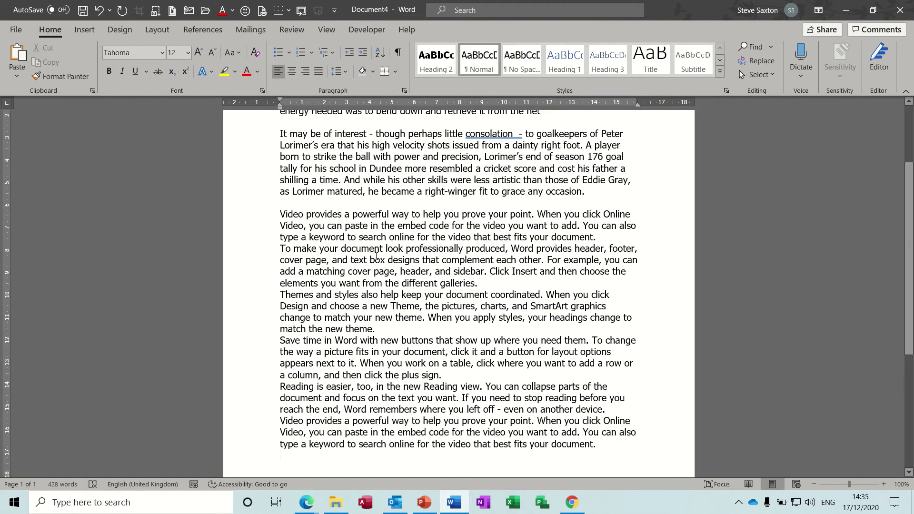
In a new document, generate one =rand(1,3) sample paragraph followed by =lorem() Lorem ipsum text
key(ctrl+n)
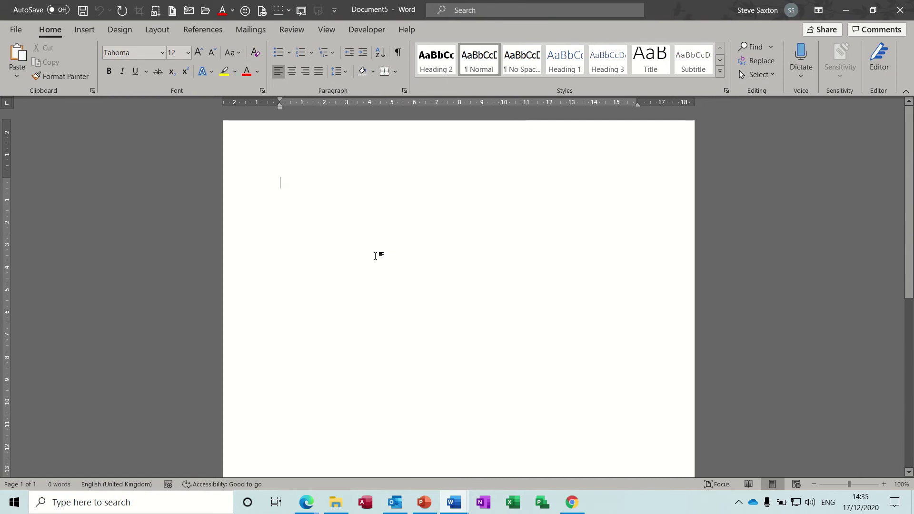
text(=)
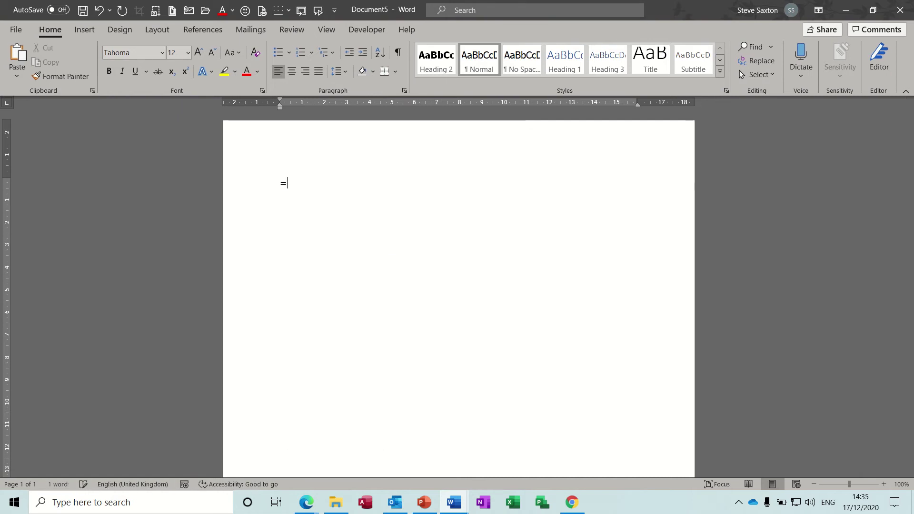
text(rand(1,3)
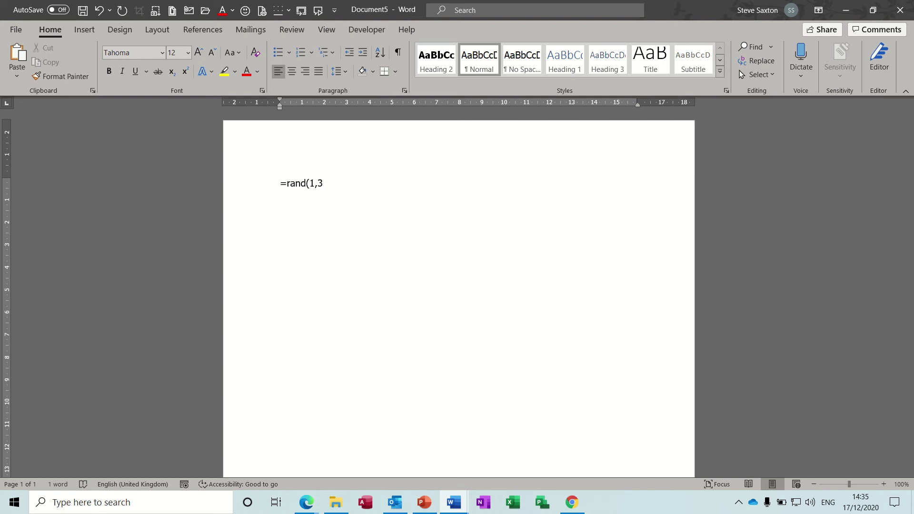
text())
key(Return)
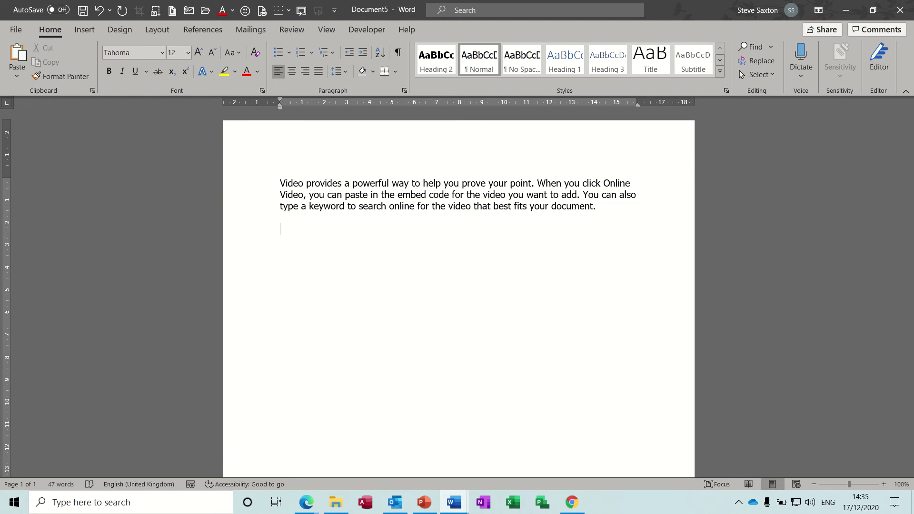
text(=lorem())
key(Return)
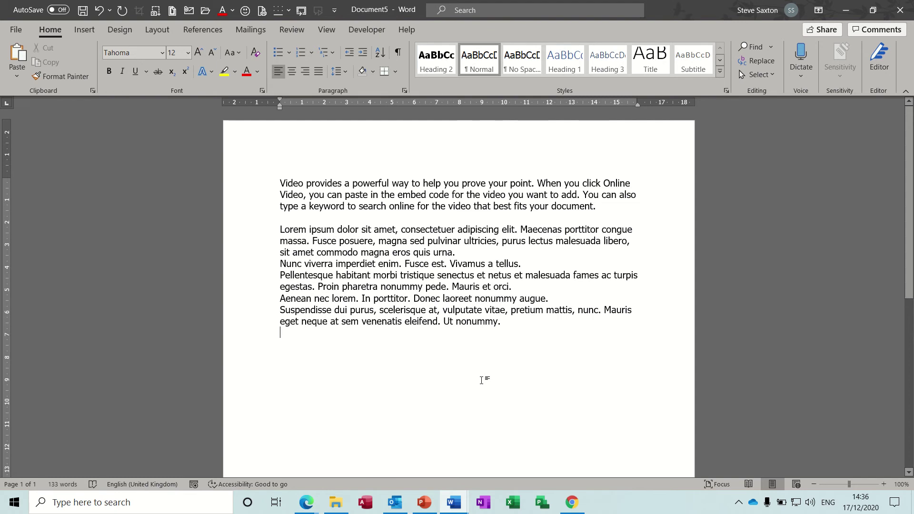
Try centre and right alignment on the first paragraph, leaving it justified
click(439, 194)
click(293, 73)
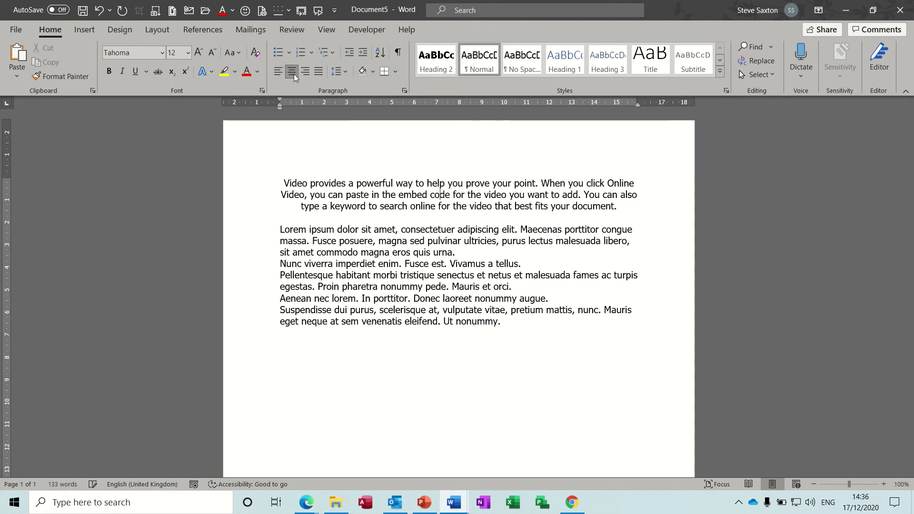
click(305, 72)
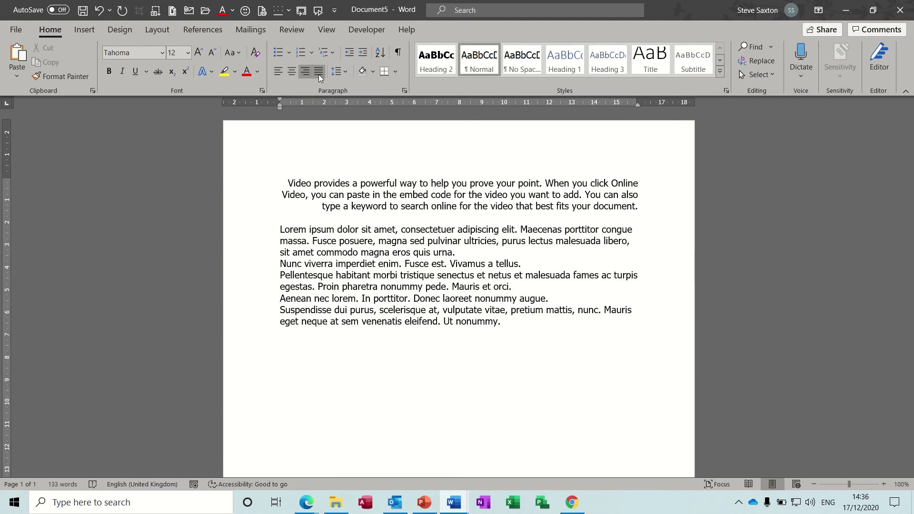
click(318, 75)
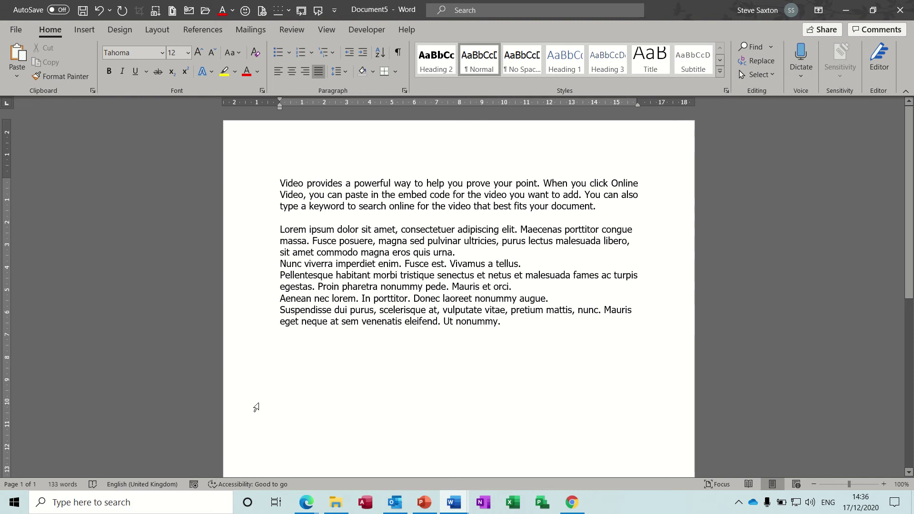
Replace all the text with the current time and the current date on separate lines
key(ctrl+a)
key(Delete)
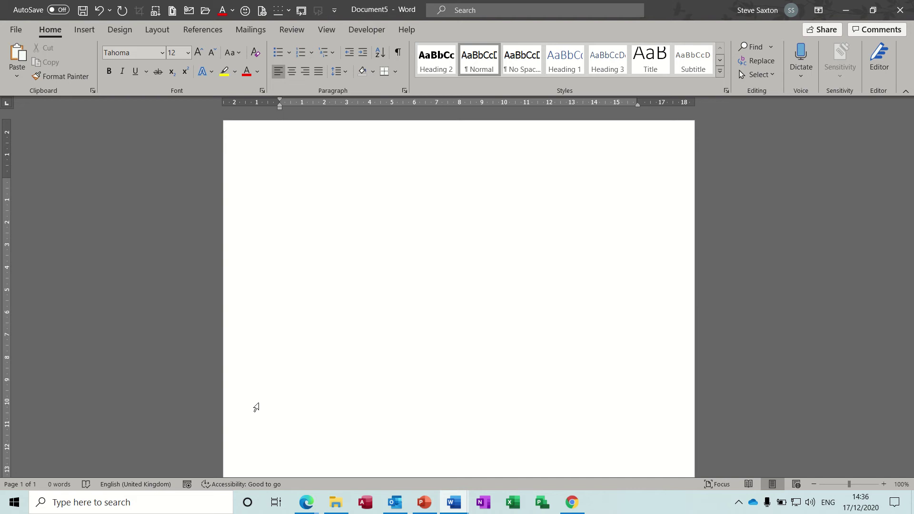
key(alt+shift+t)
key(Return)
key(alt+shift+d)
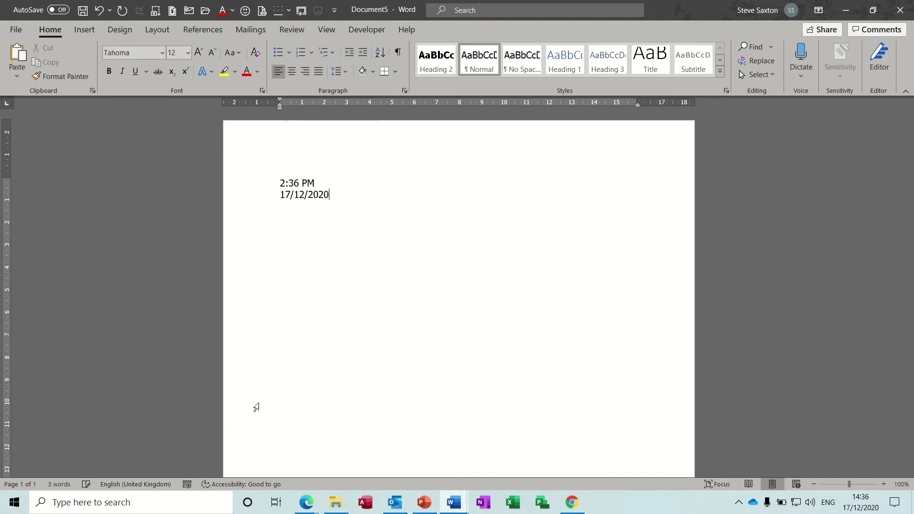
key(Return)
Add page number 1 under the date and insert blank lines after the date field
text(1)
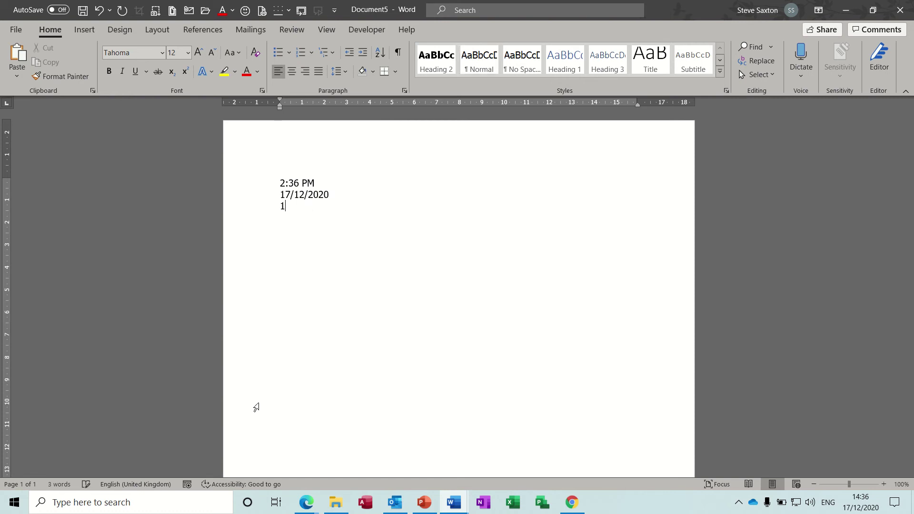
click(334, 197)
key(Return)
key(Return)
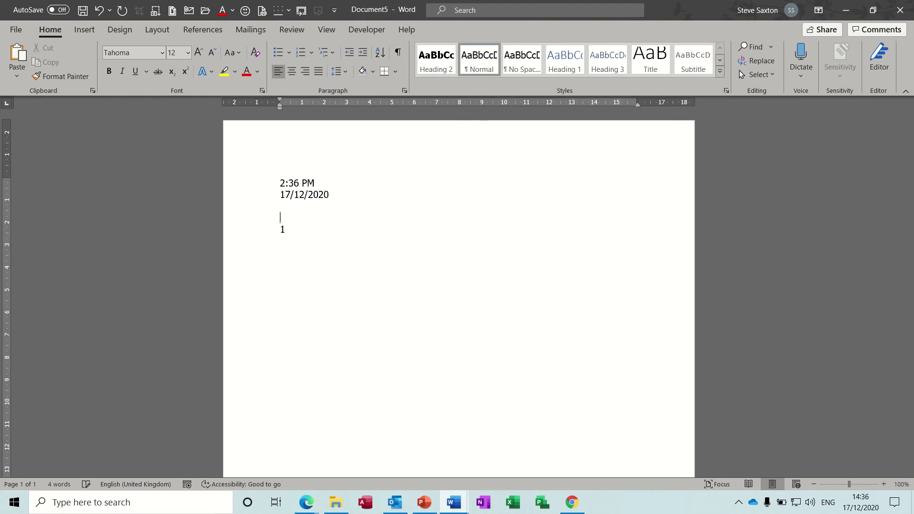
click(325, 195)
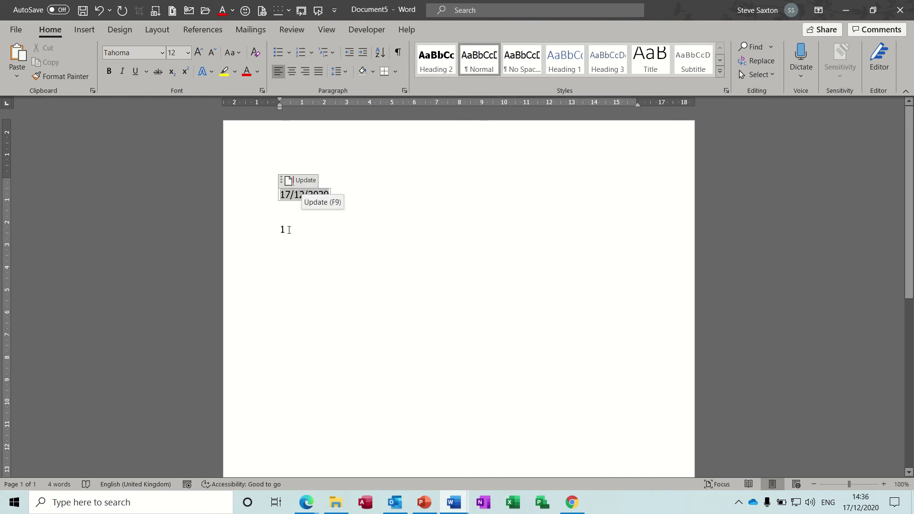
click(347, 226)
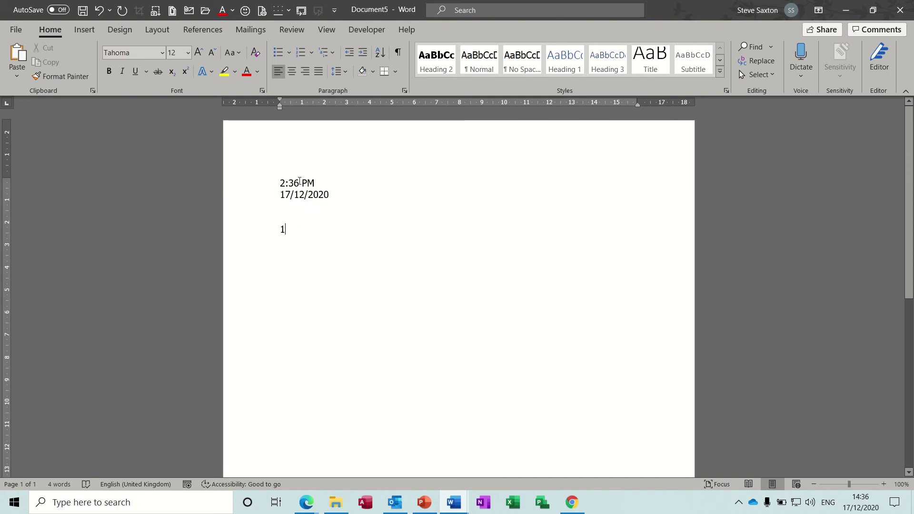
click(287, 210)
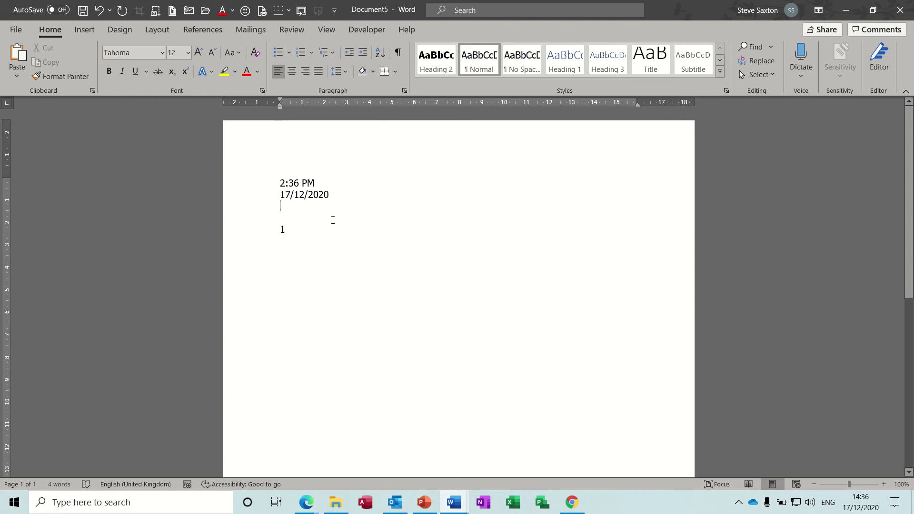
Push the page number onto a second page and update the field so it reads 2
key(ctrl+Return)
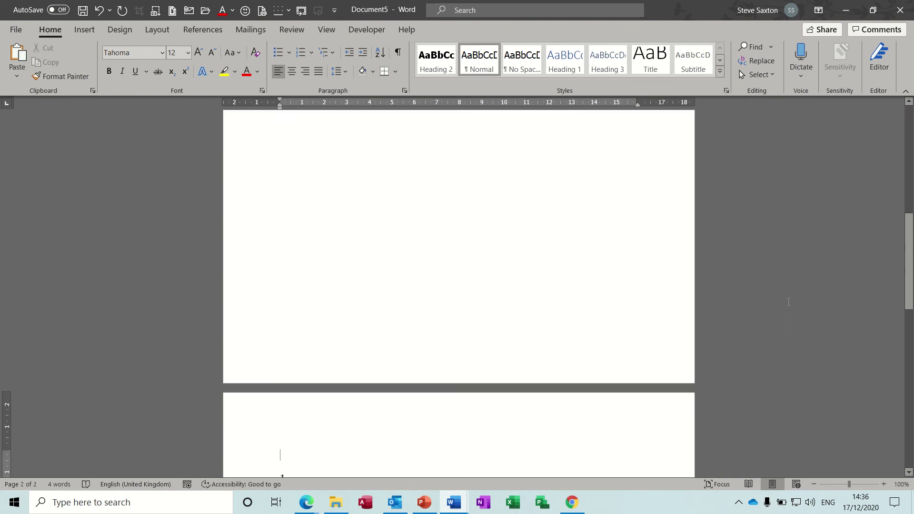
drag(910, 267, 910, 295)
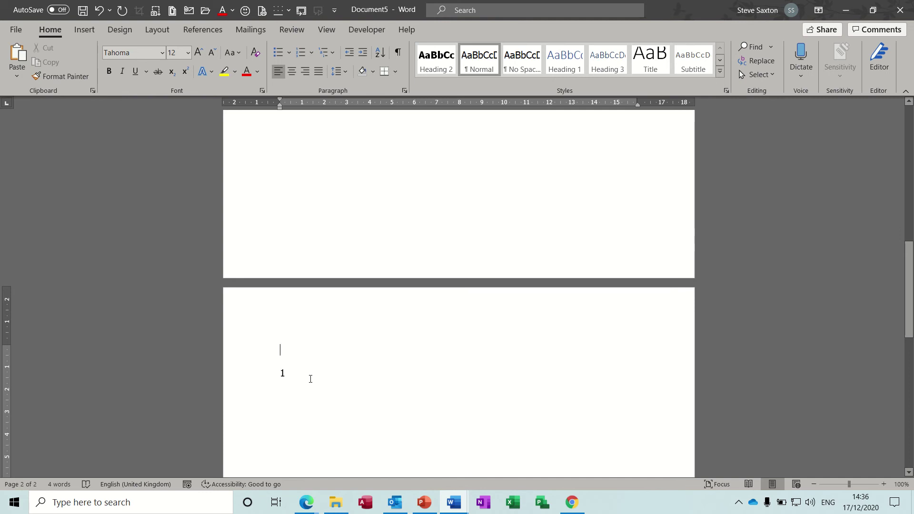
double_click(283, 373)
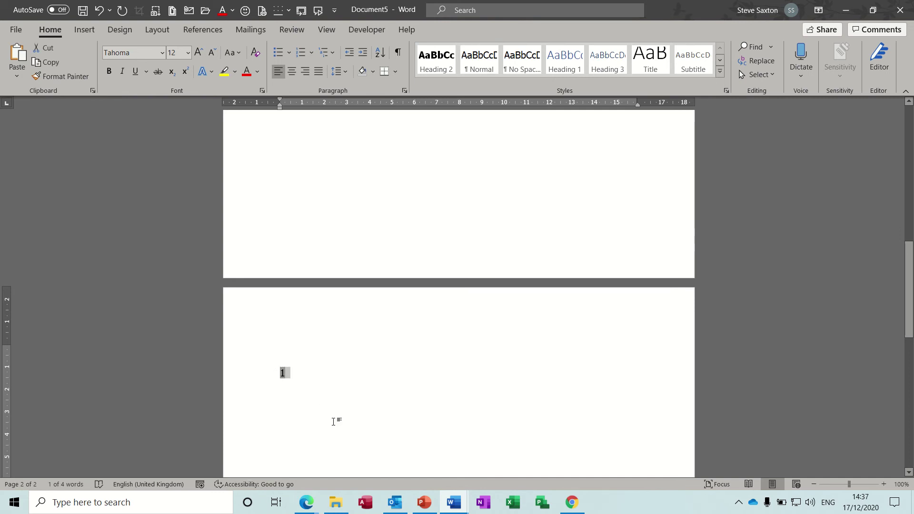
key(F9)
Insert another page break below the date, then start a new blank document
drag(909, 295, 910, 160)
double_click(372, 196)
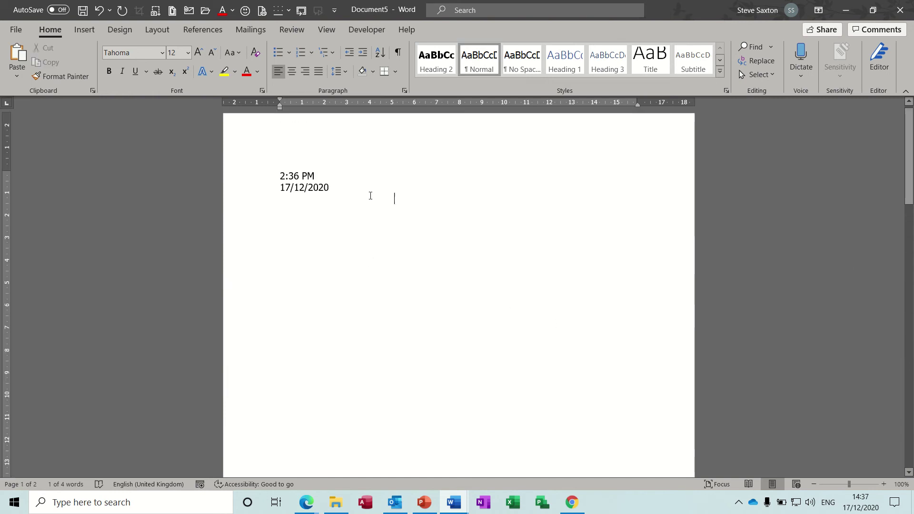
key(ctrl+Return)
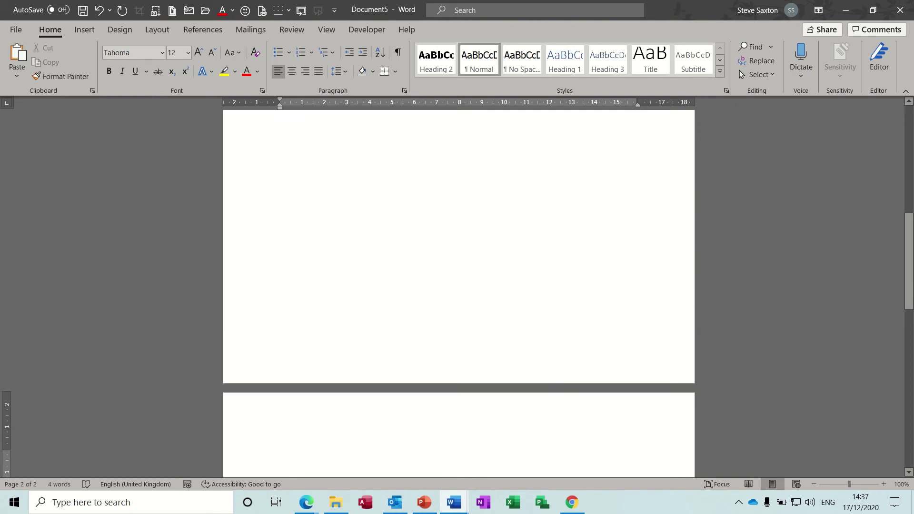
key(ctrl+n)
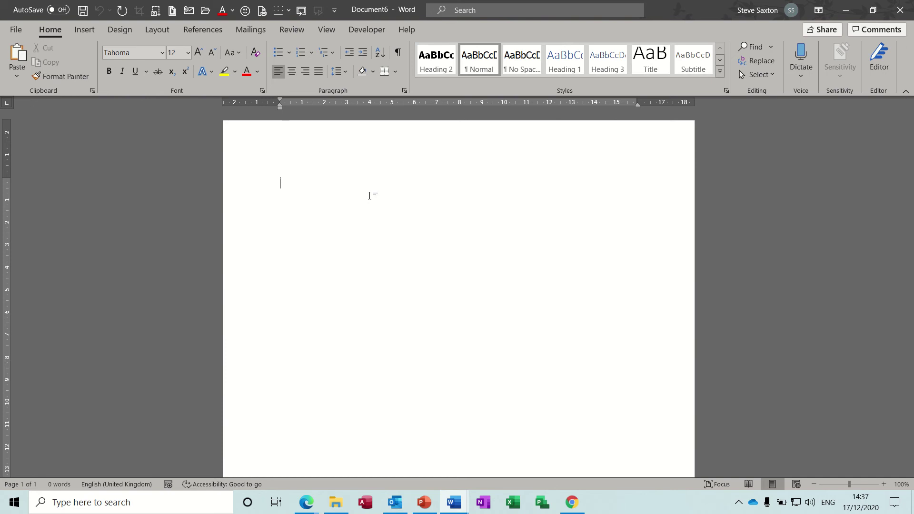
Insert a field with =2+3 and update it to show 5
key(ctrl+F9)
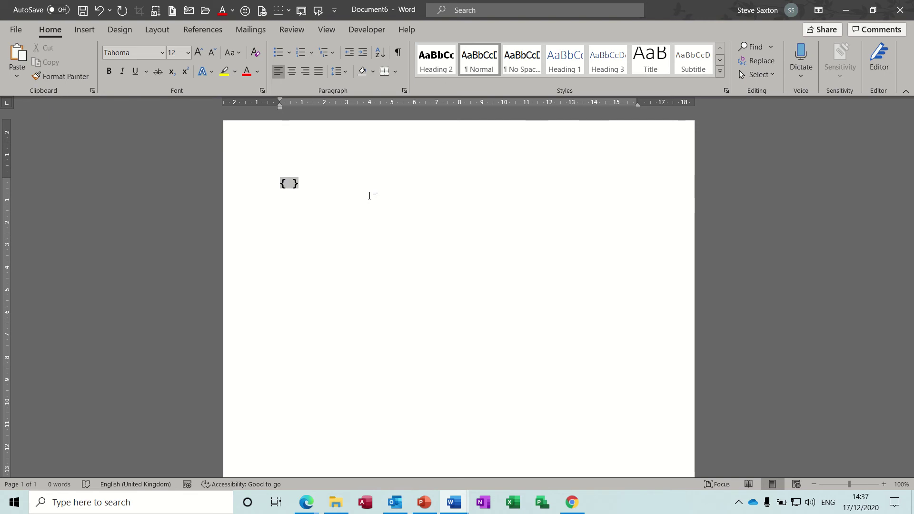
text(=2+3)
key(F9)
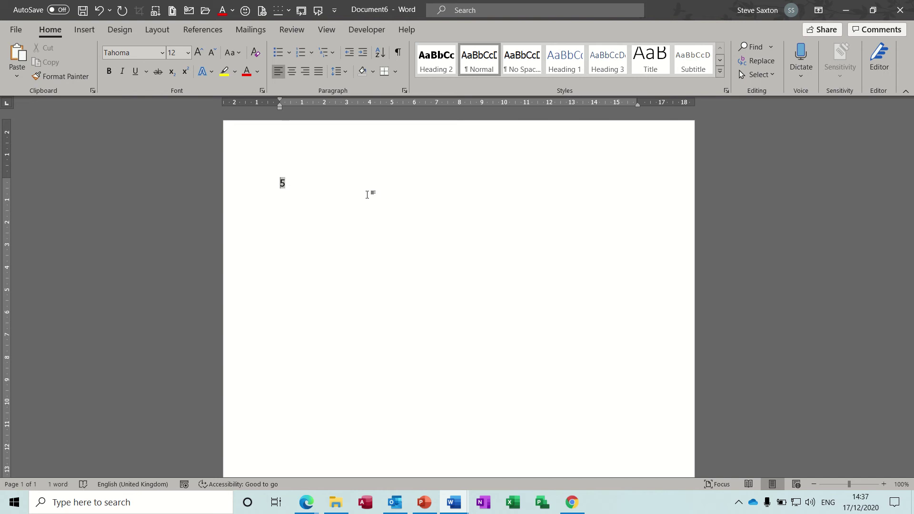
key(Return)
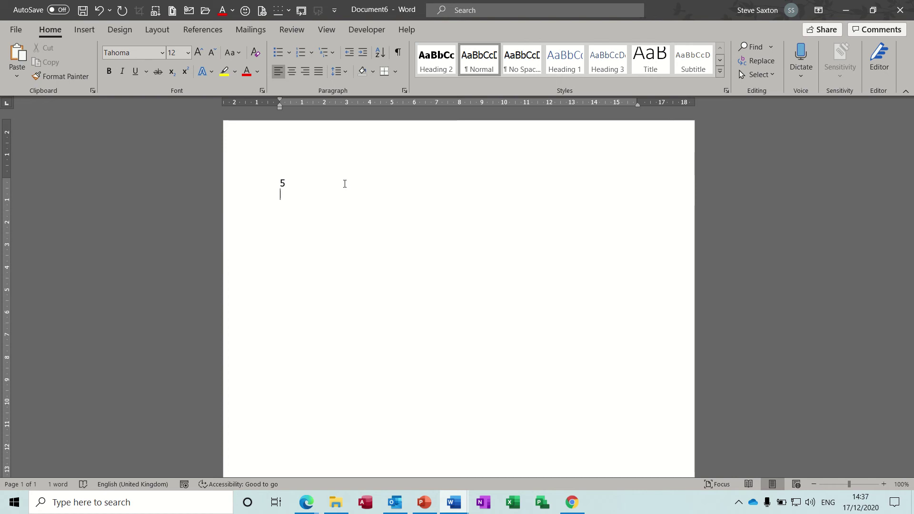
Add a =45*10 field on the next line for 450, then delete both result lines
key(ctrl+F9)
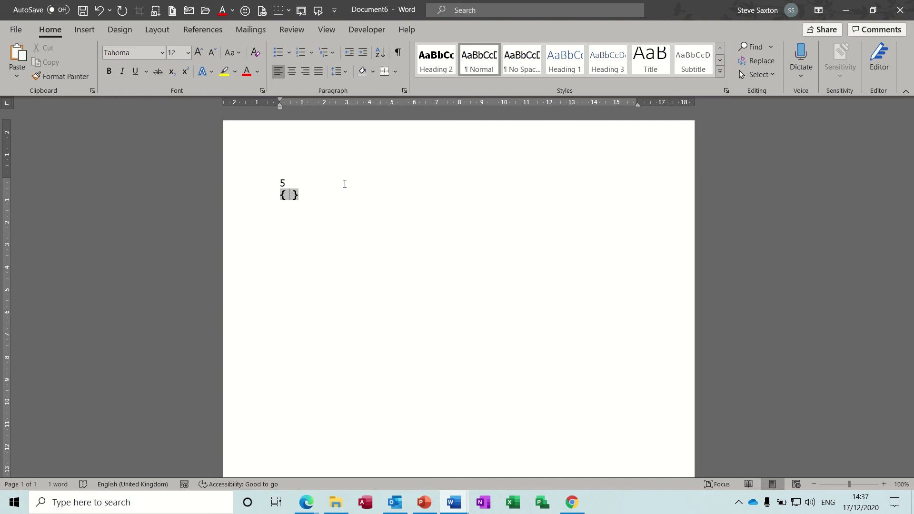
text(=)
text(45)
text(*10)
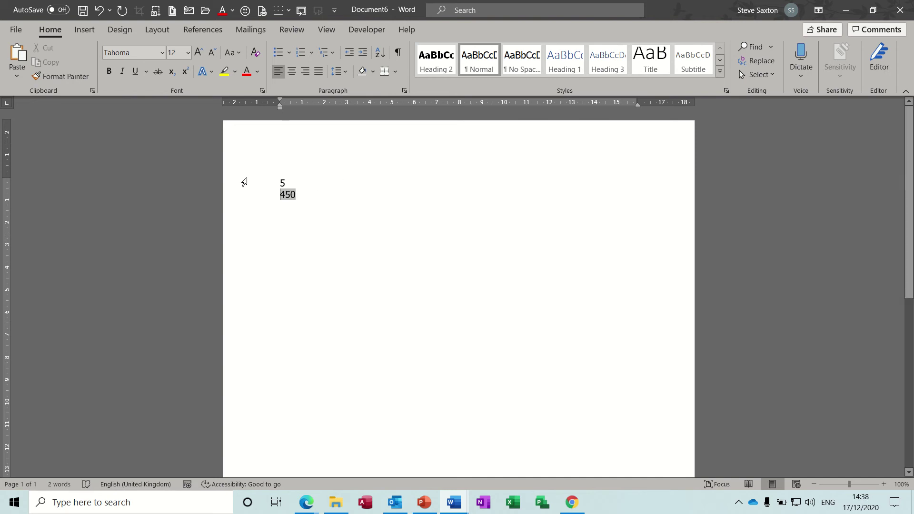
drag(243, 183, 265, 233)
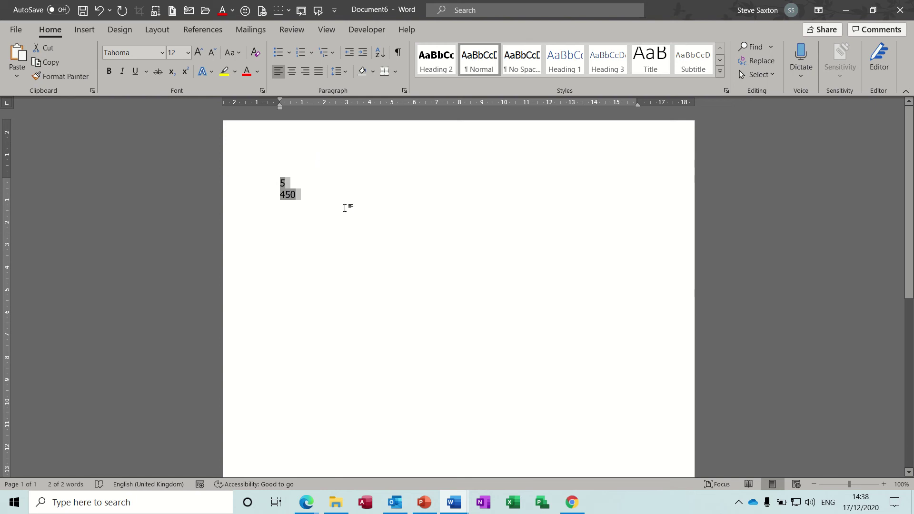
key(Delete)
Insert the 'intro' AutoText paragraph, delete it again, and bring up the Open dialog
text(intro)
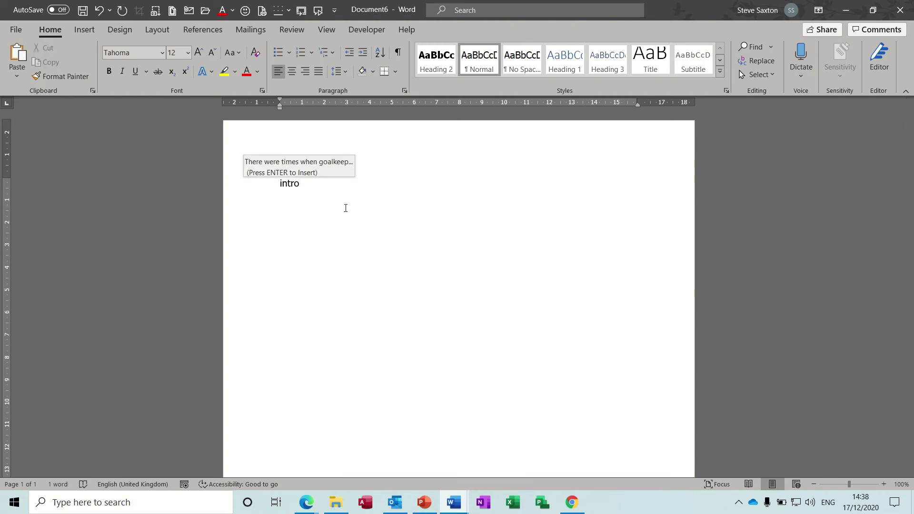
key(Return)
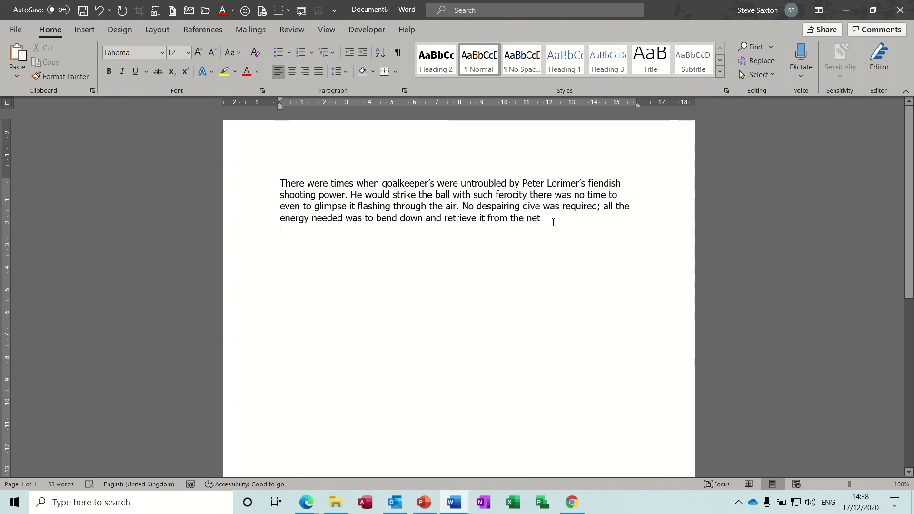
drag(553, 220, 238, 177)
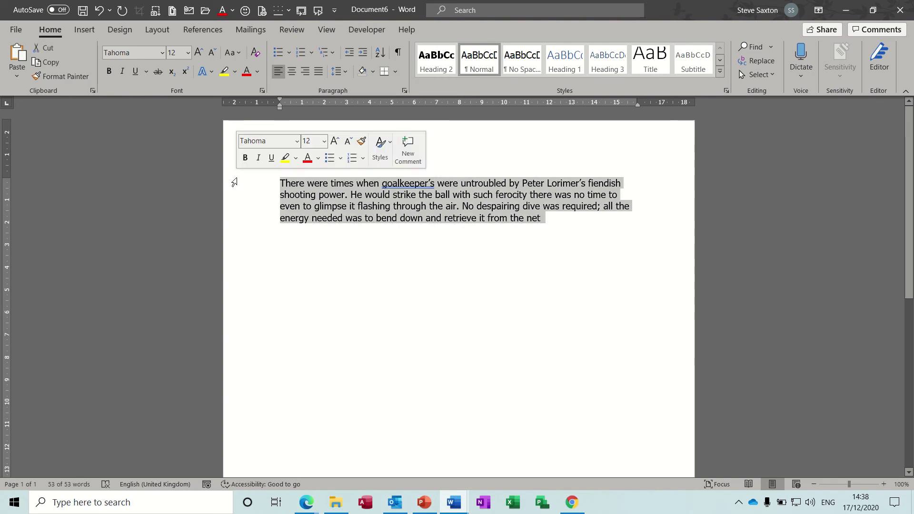
key(Delete)
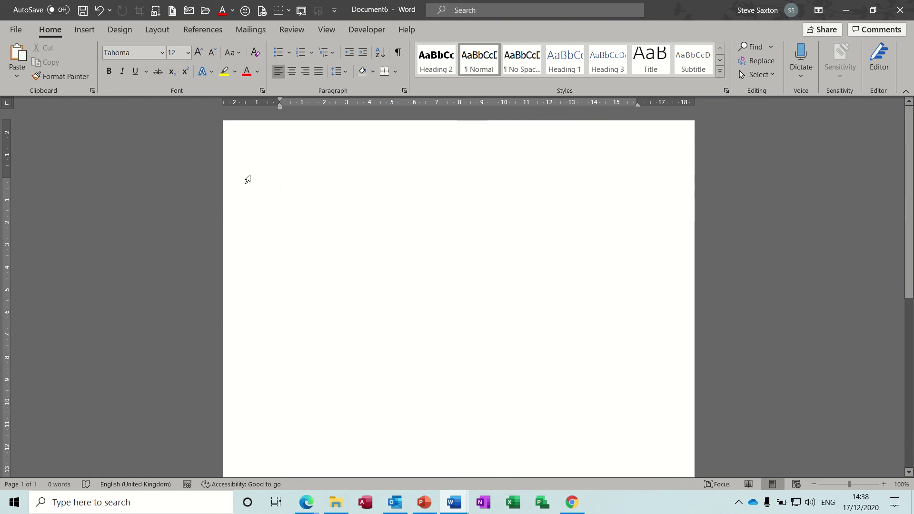
key(ctrl+F12)
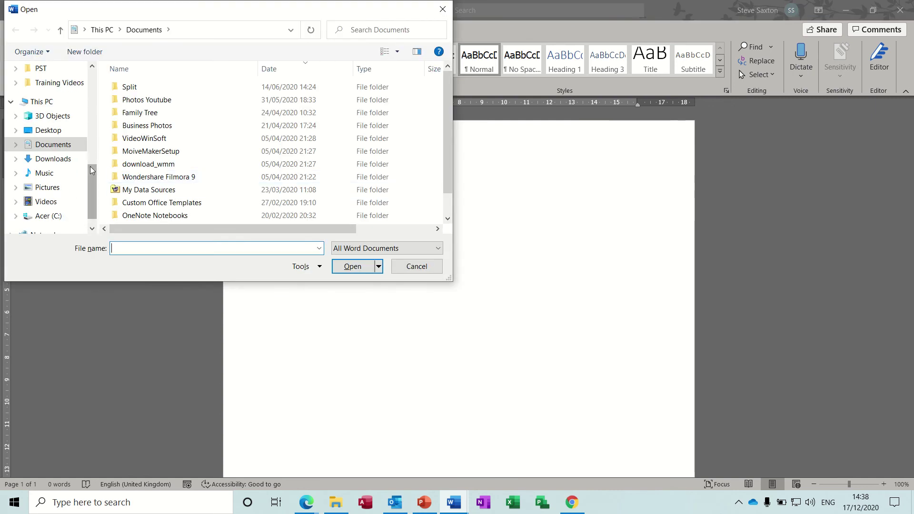
Open Indent 2020 from OneDrive Examples > Word 2020 and select its first paragraph
drag(93, 170, 92, 140)
click(50, 111)
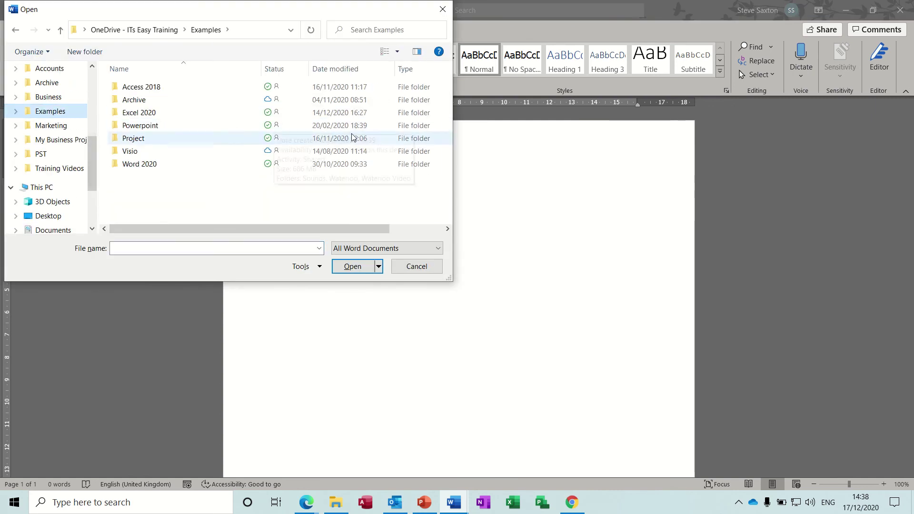
double_click(143, 164)
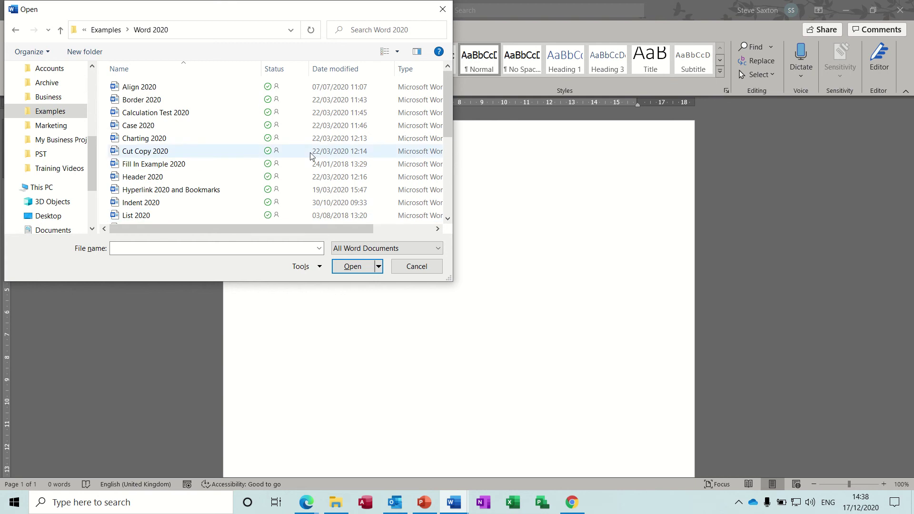
double_click(143, 202)
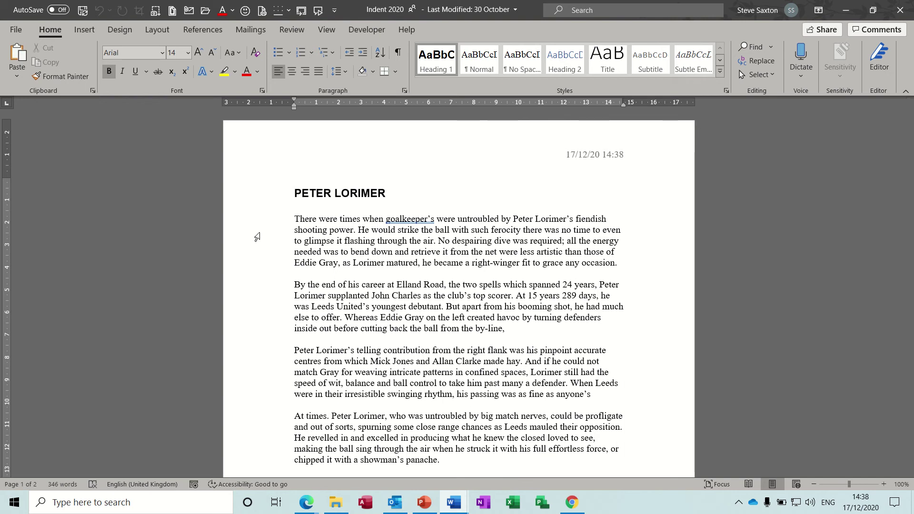
drag(257, 219, 257, 263)
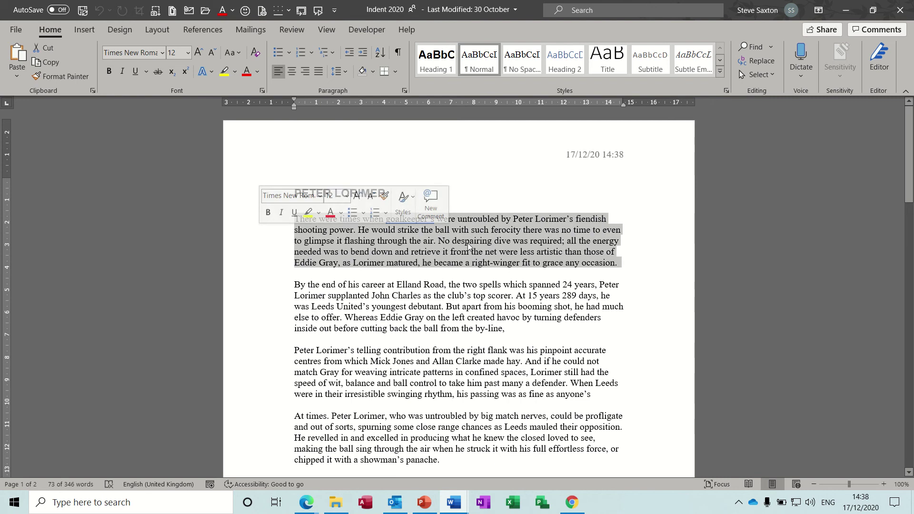
Save the selected opening paragraph to the AutoText gallery as 'start' in the General category
click(84, 30)
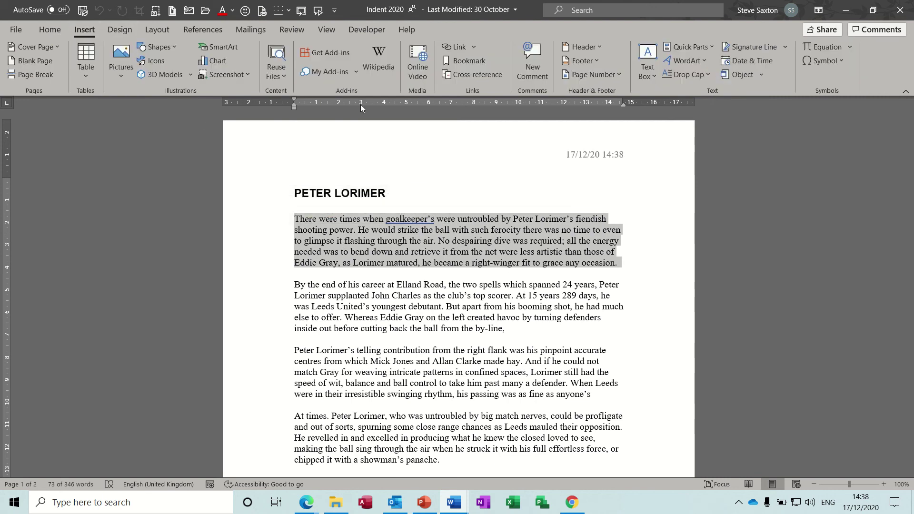
click(713, 47)
mouse_move(709, 67)
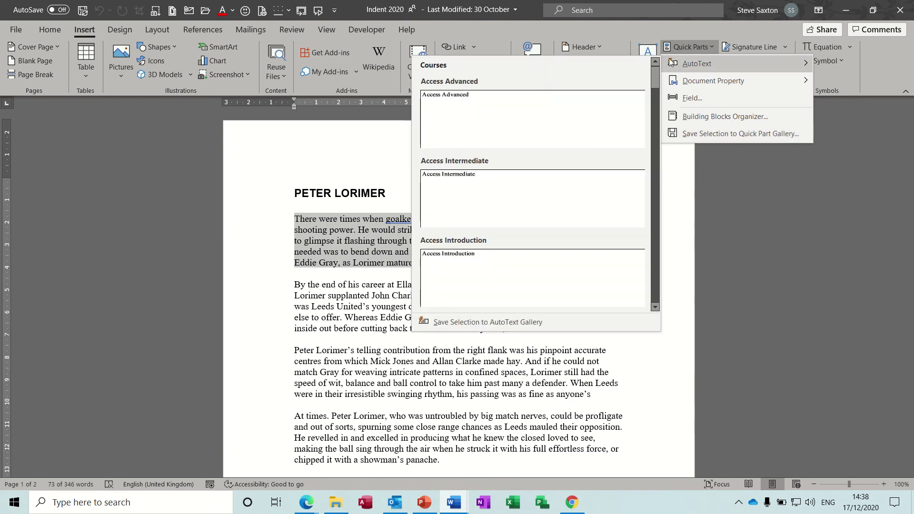
click(494, 324)
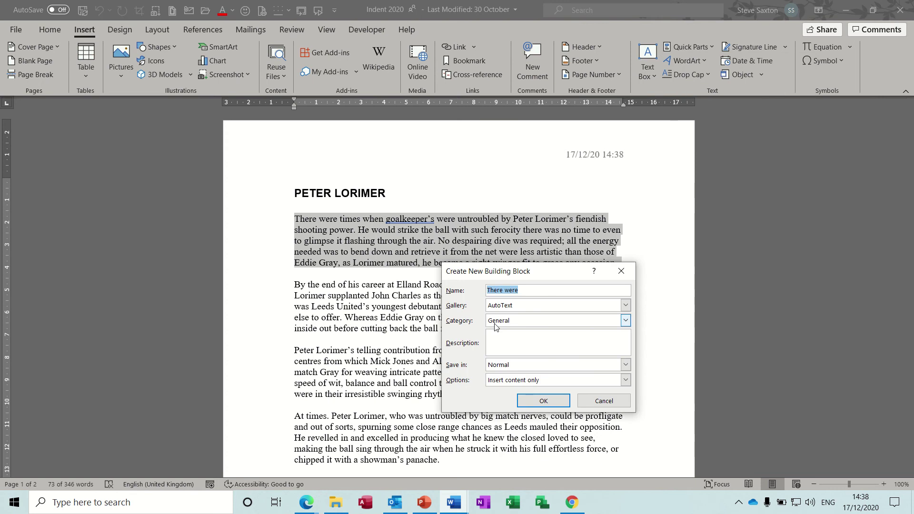
text(start)
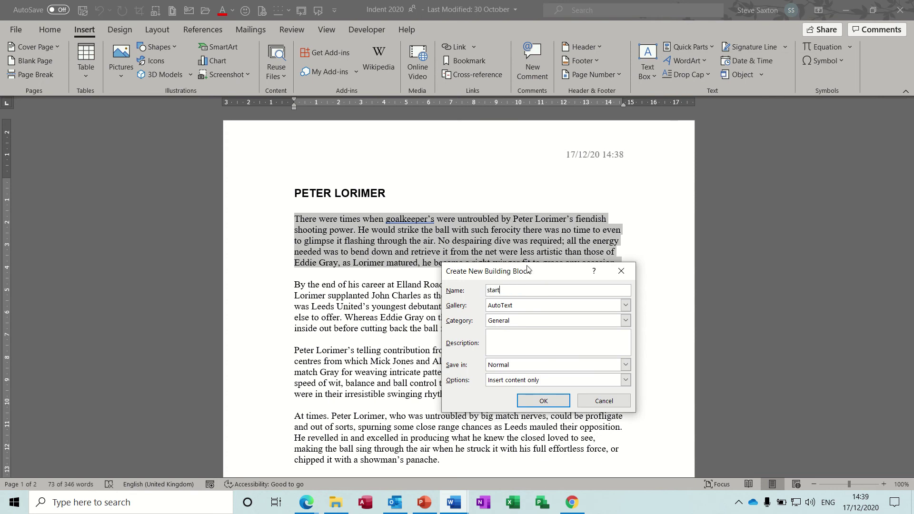
click(624, 306)
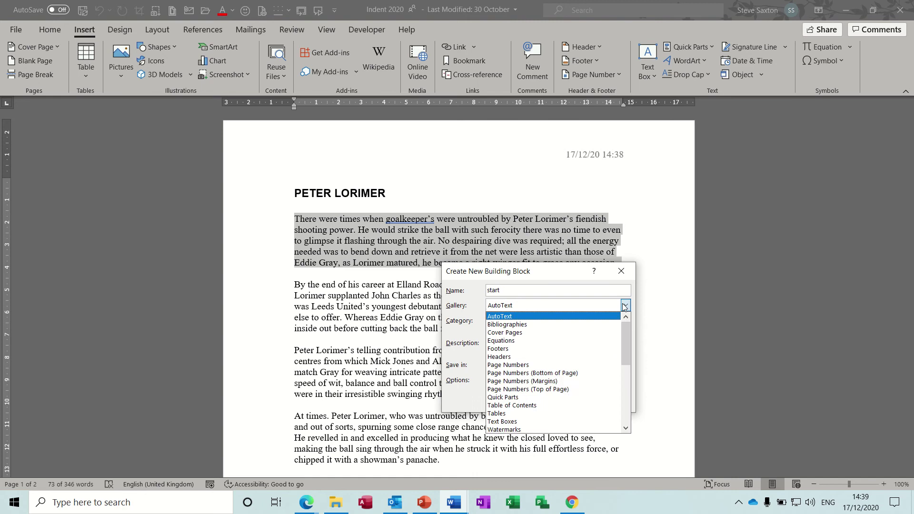
click(624, 306)
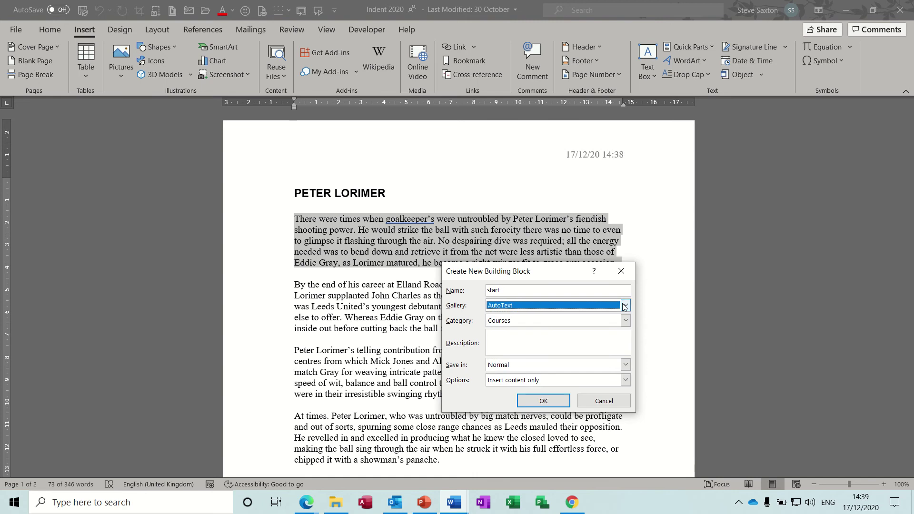
click(547, 324)
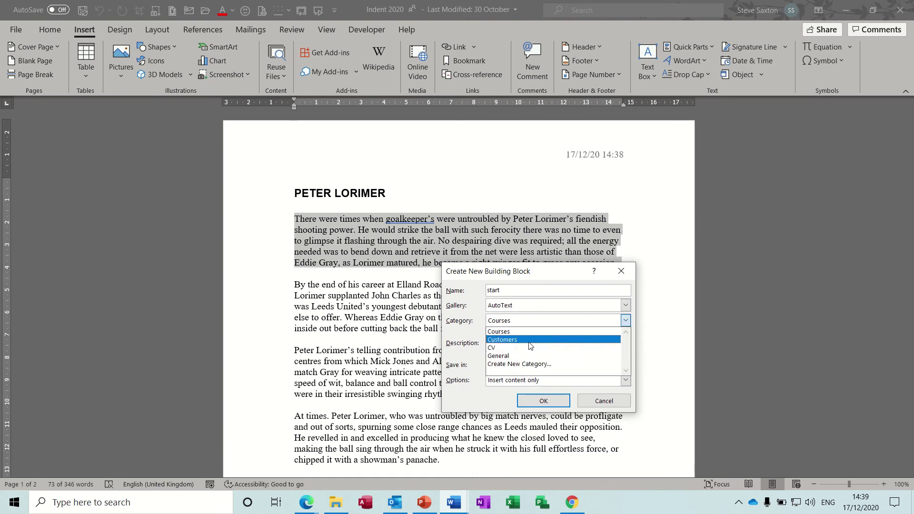
click(507, 358)
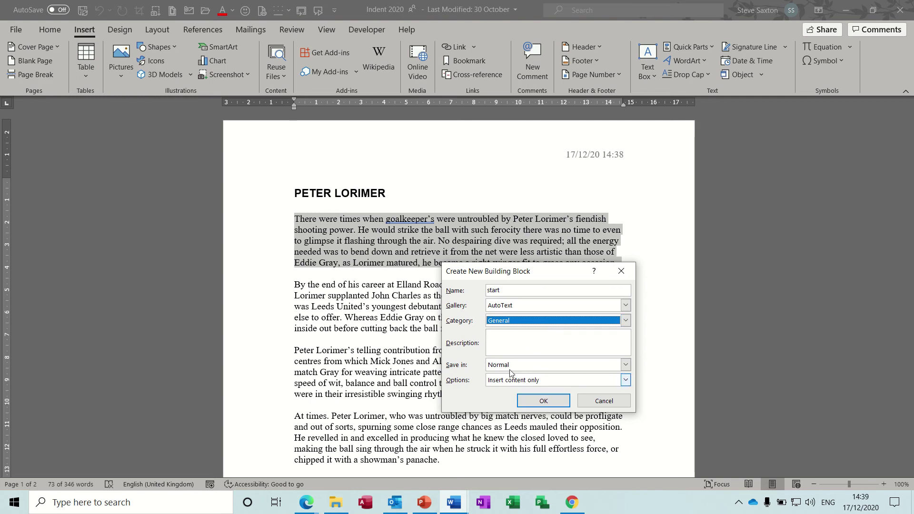
click(541, 402)
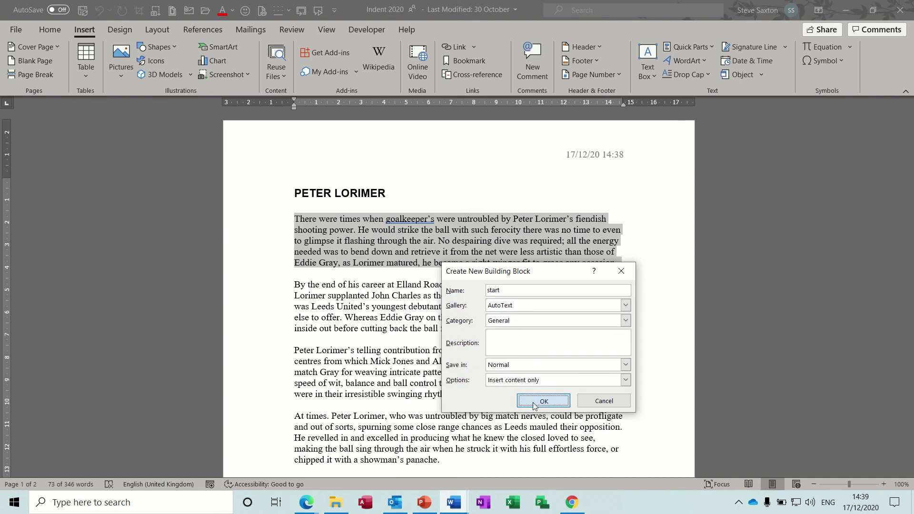
click(536, 404)
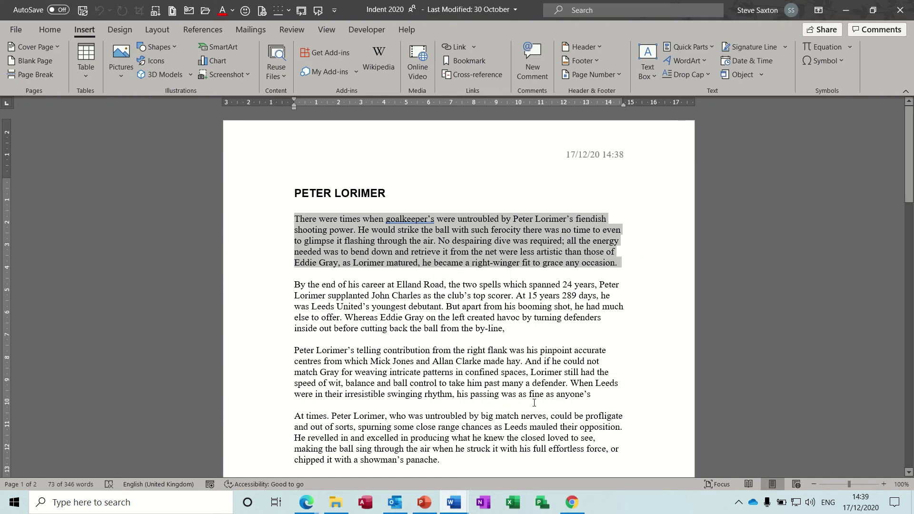
Save the second paragraph as AutoText entry 'finish', then open a new blank document
double_click(263, 309)
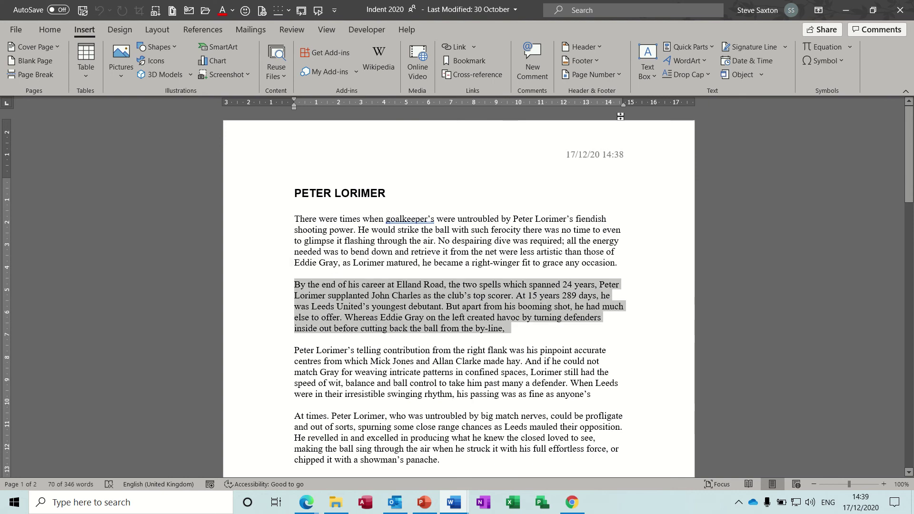
click(713, 48)
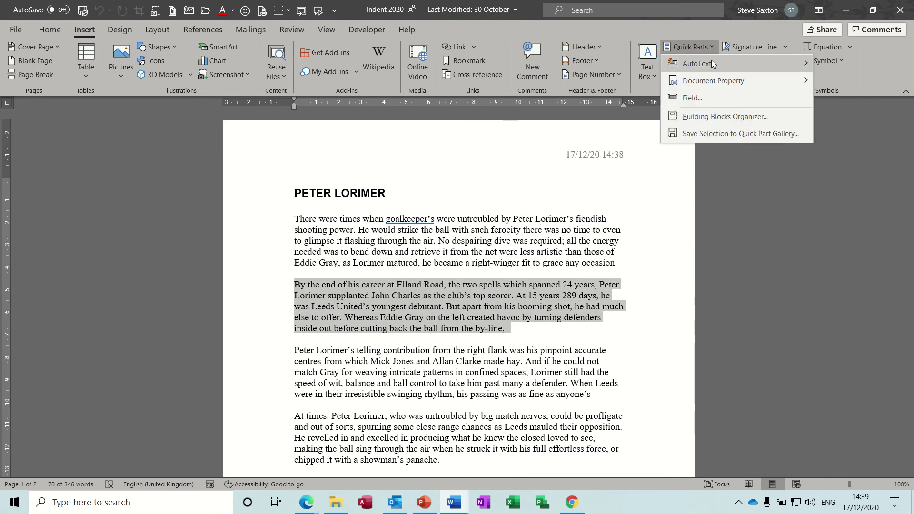
mouse_move(711, 61)
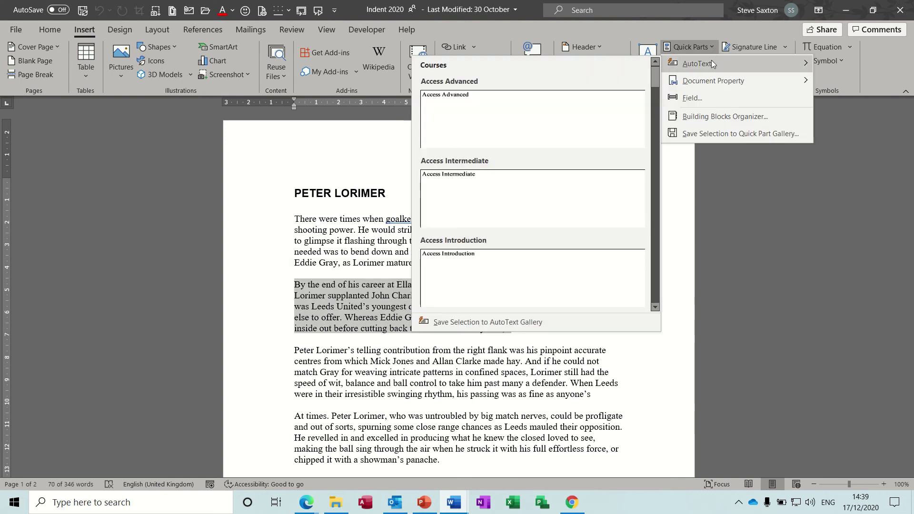
click(506, 324)
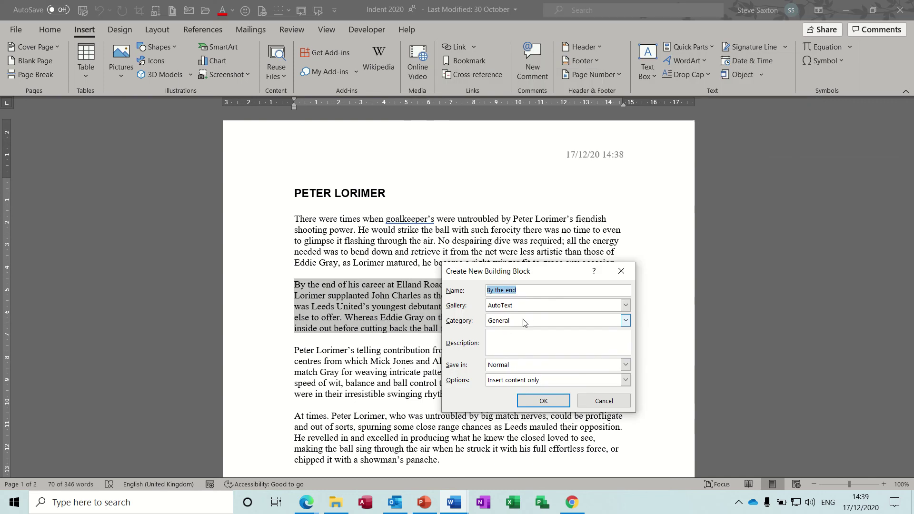
text(finish)
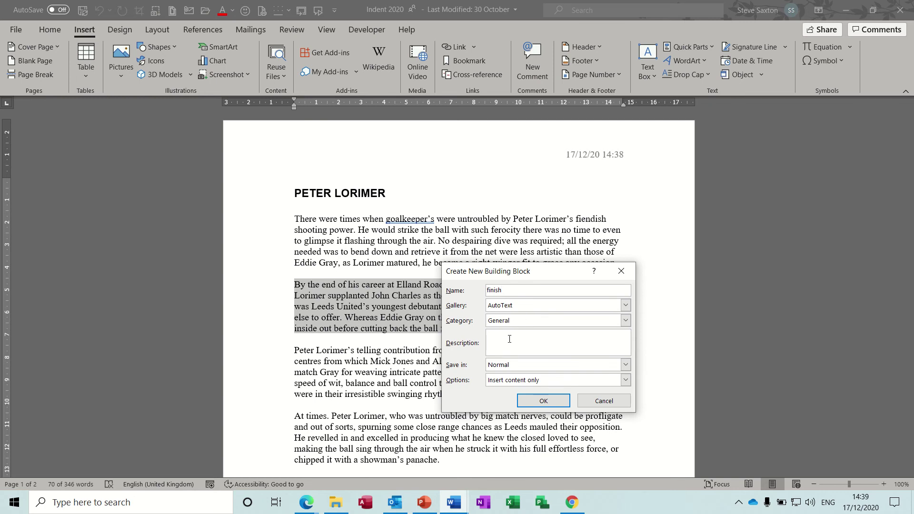
click(543, 401)
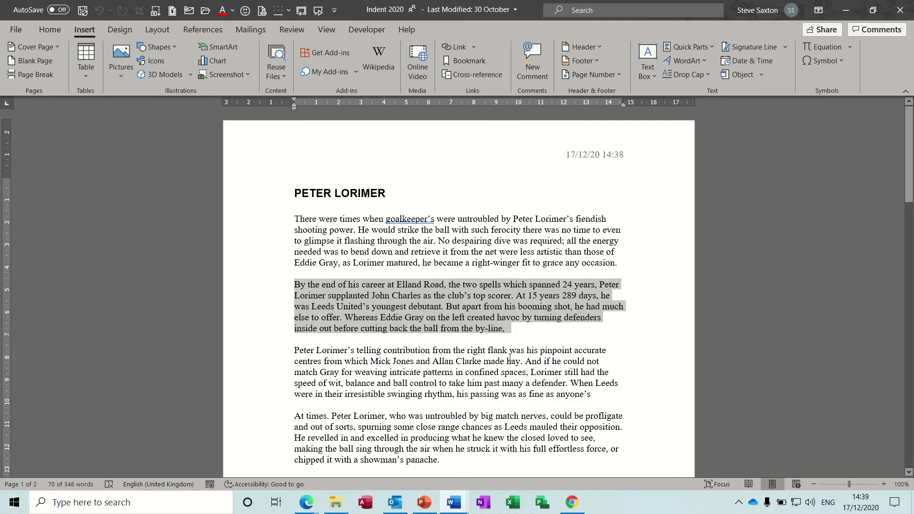
key(ctrl+n)
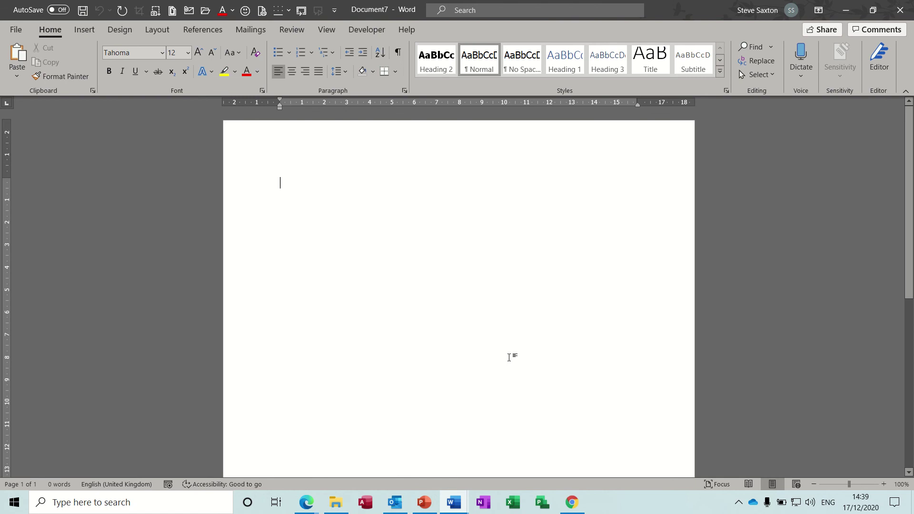
Expand 'start' and 'finish' into both saved Peter Lorimer paragraphs, then clear the whole page
text(start)
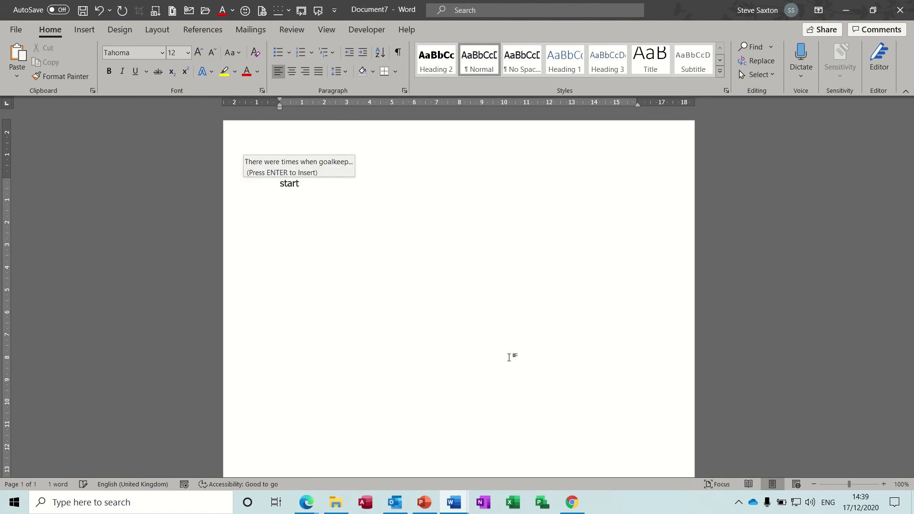
key(Return)
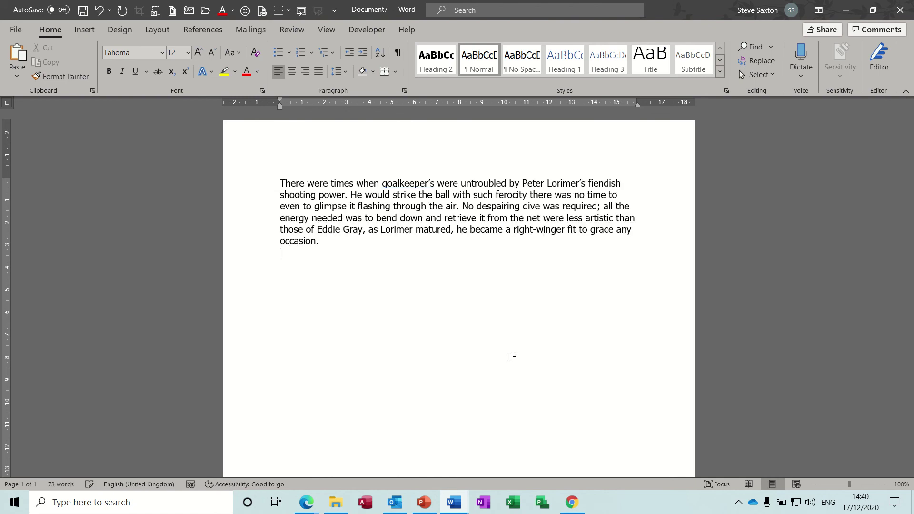
key(Return)
text(start)
text( finish)
key(Return)
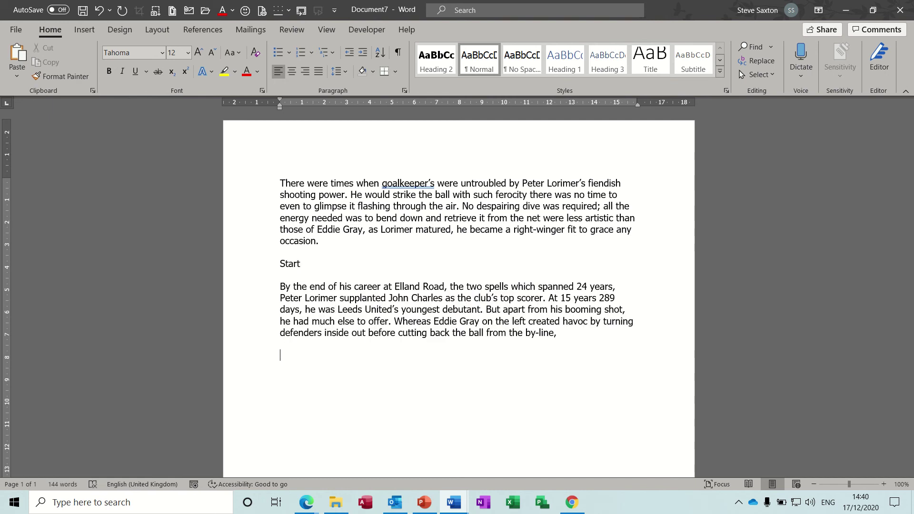
key(ctrl+a)
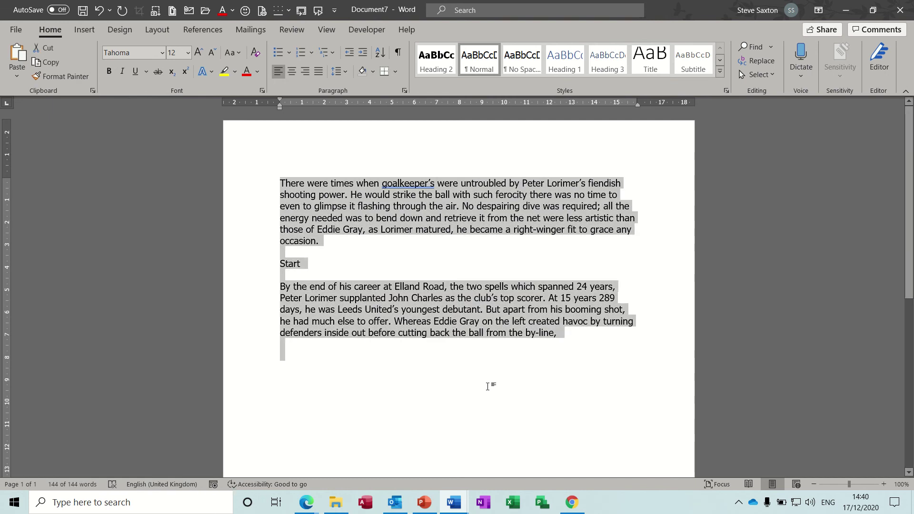
key(Delete)
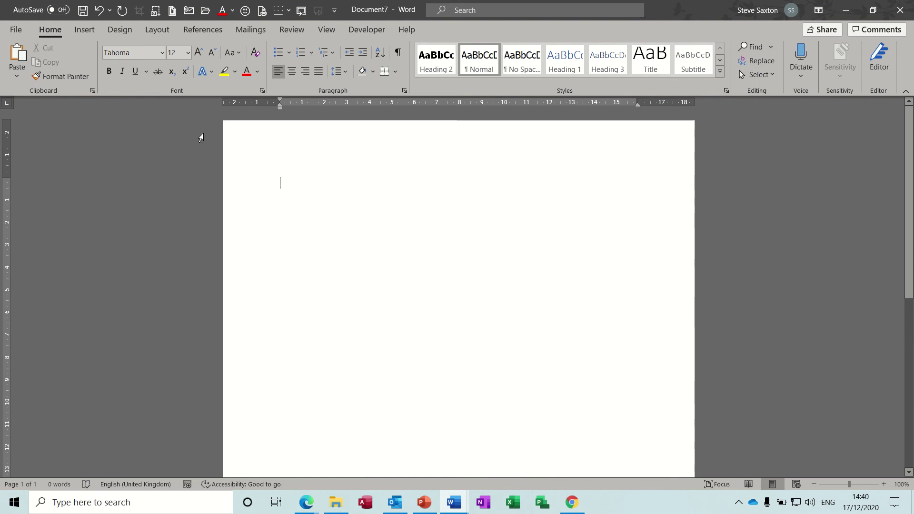
Insert an empty 7-column, 6-row table and select it
click(89, 32)
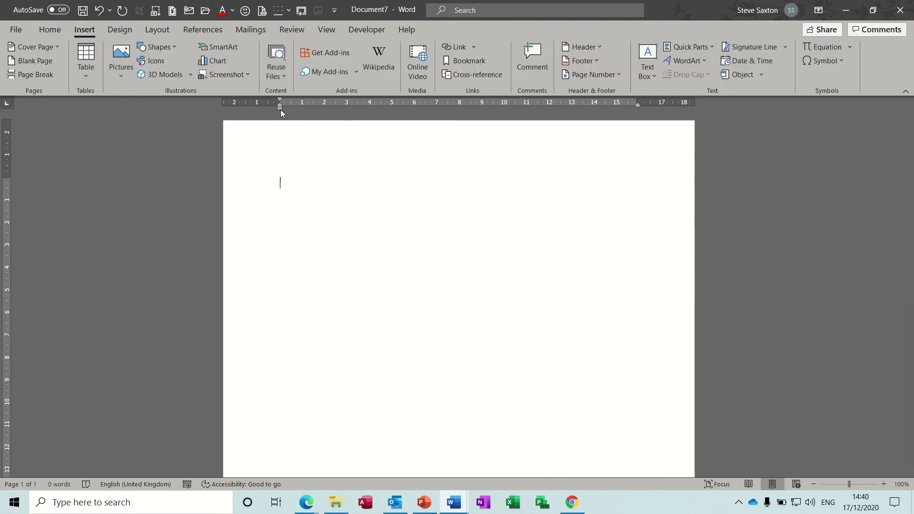
click(90, 75)
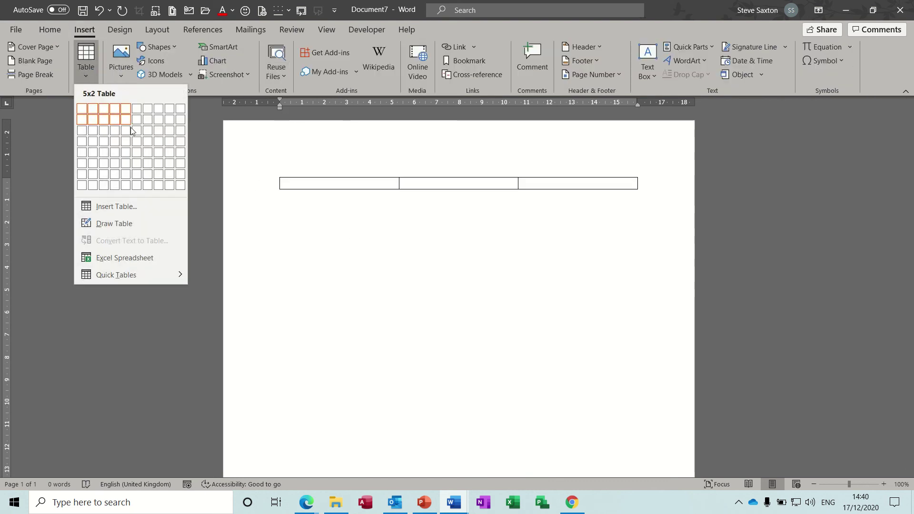
click(147, 164)
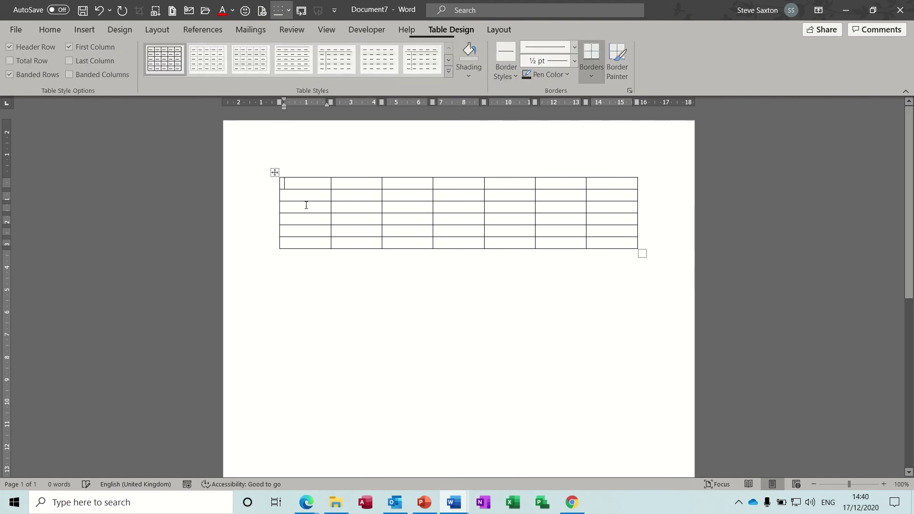
click(275, 173)
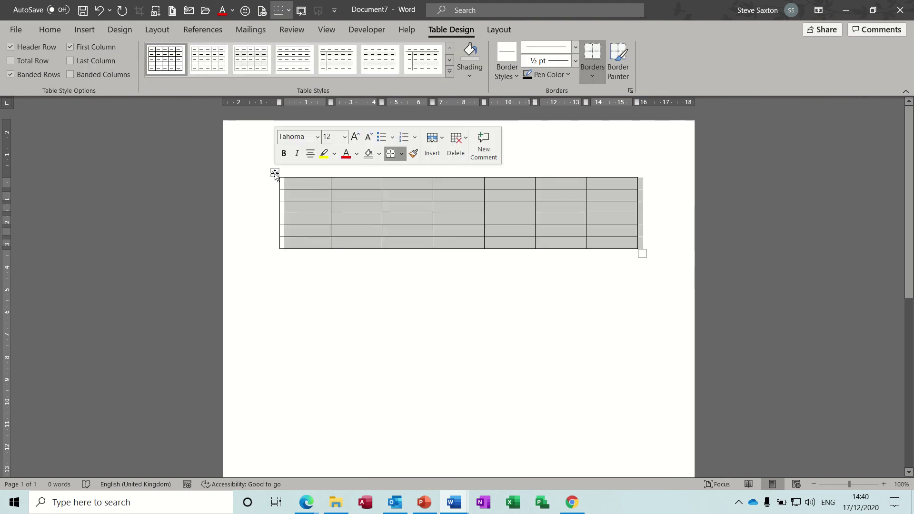
Save the selected table to the AutoText gallery as 'table1'
click(81, 32)
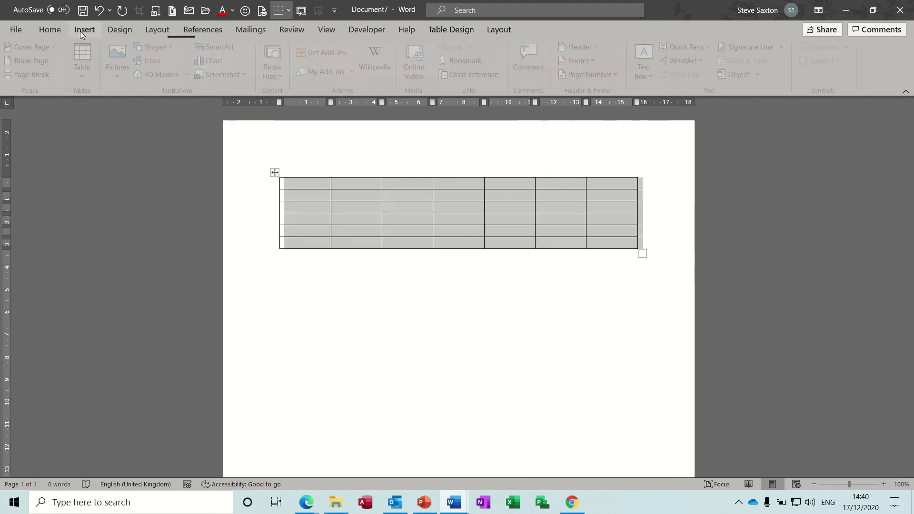
click(714, 50)
mouse_move(695, 66)
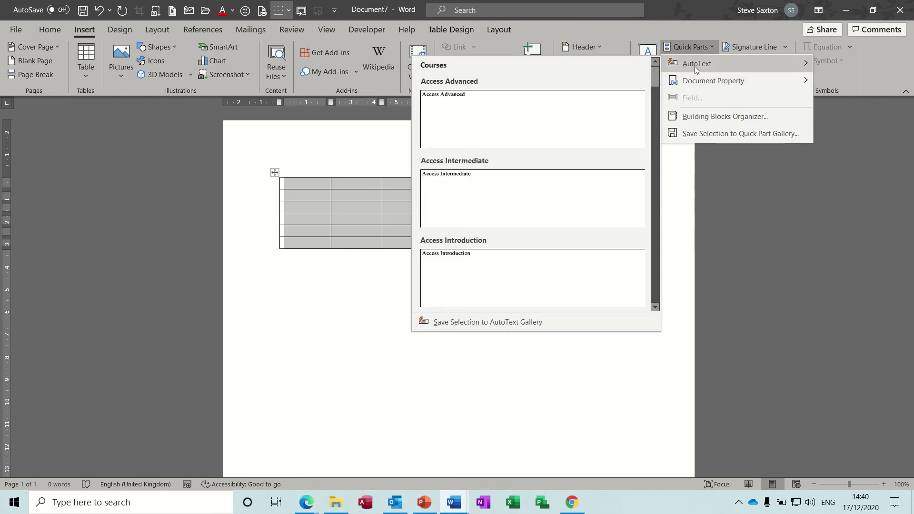
click(493, 323)
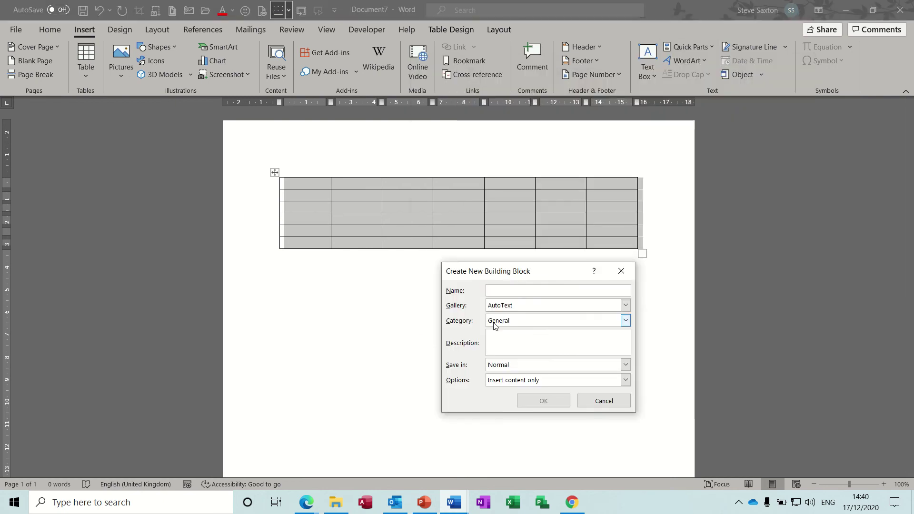
text(tab)
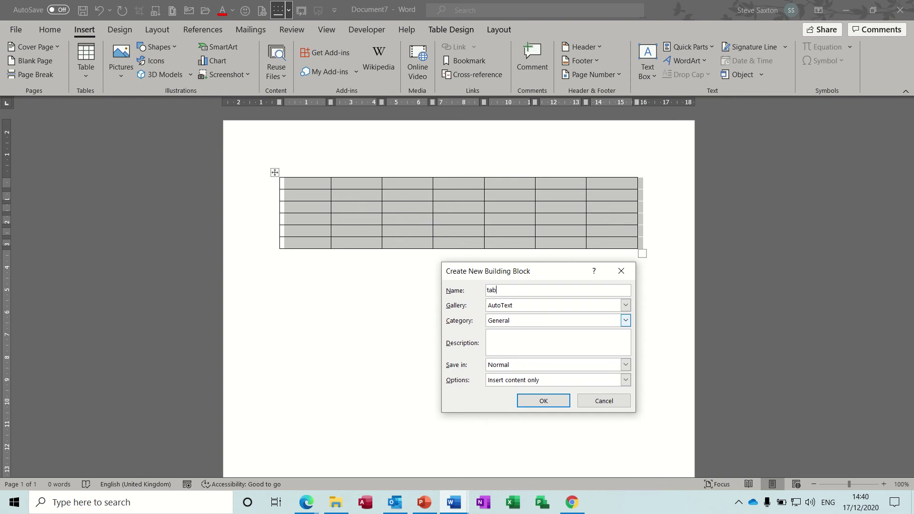
text(le1)
click(543, 401)
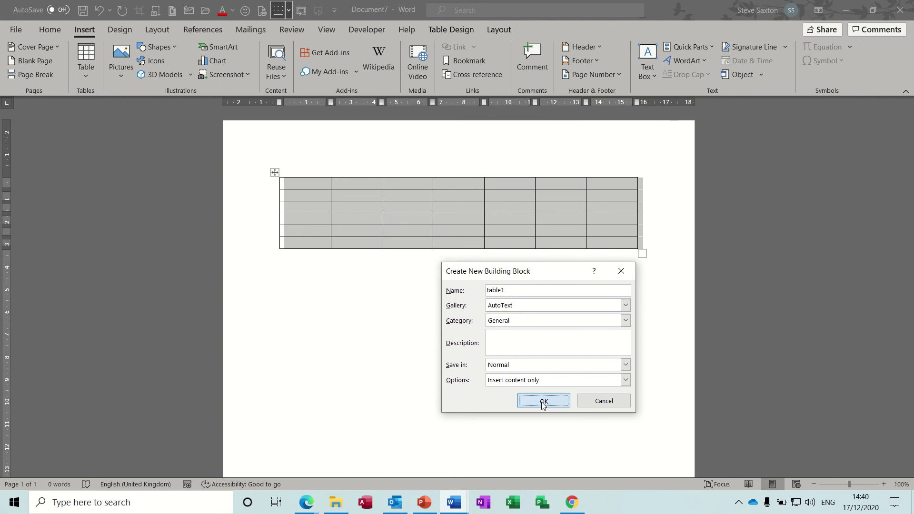
Undo the table, then type 'table' and accept the table1 AutoText to restore the 7×6 table
key(ctrl+z)
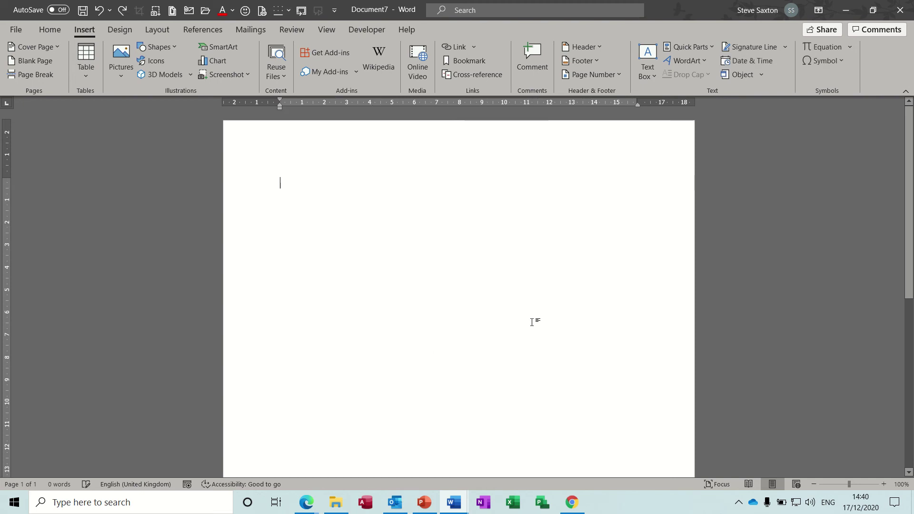
text(table)
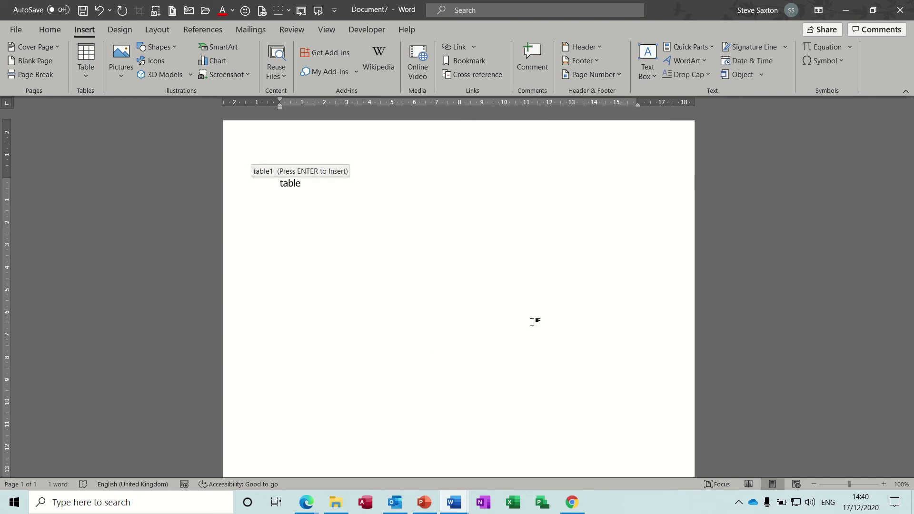
key(Return)
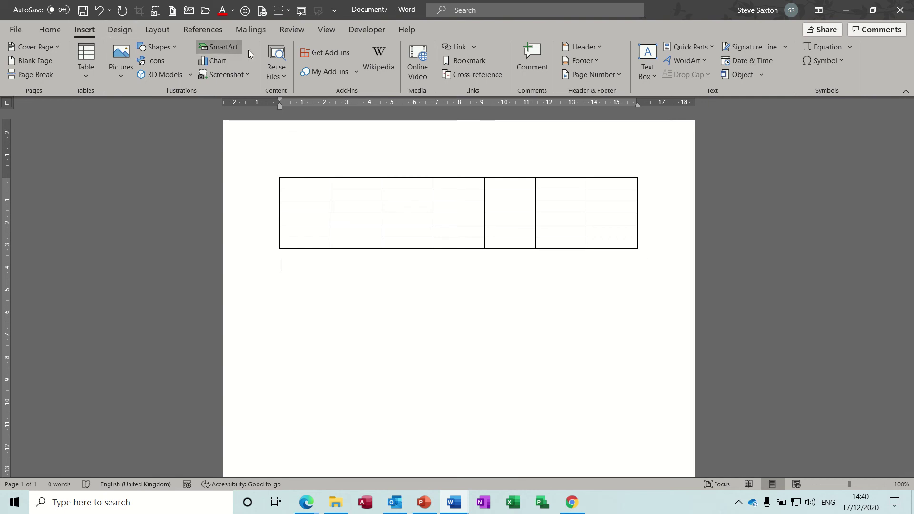
Insert a default clustered column chart with three series and four categories, closing its data sheet
click(218, 62)
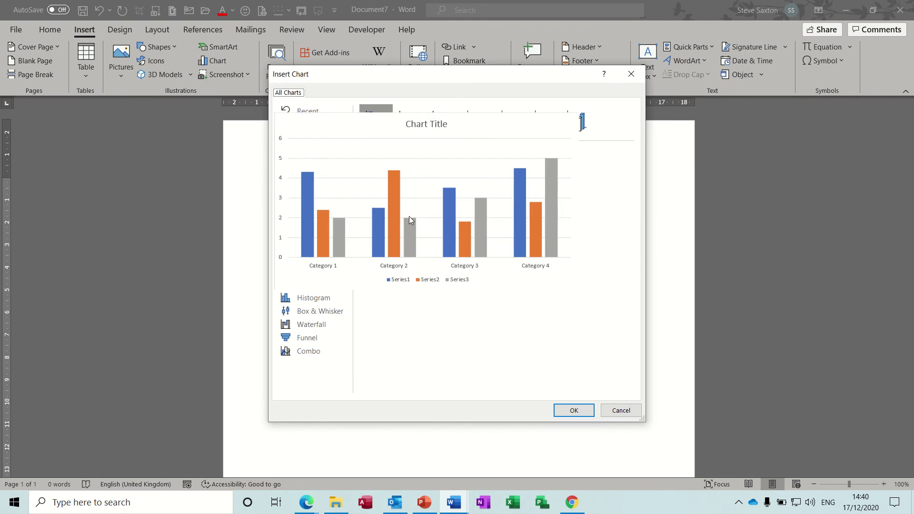
double_click(409, 216)
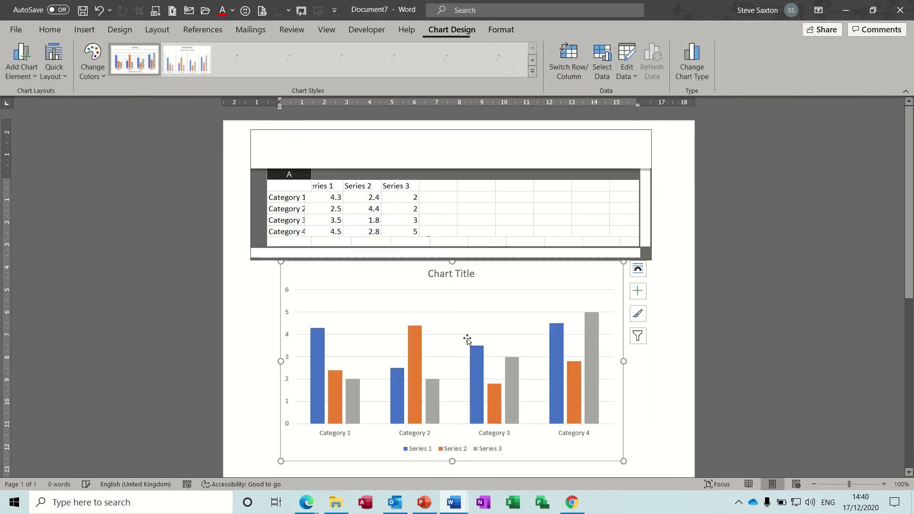
click(638, 140)
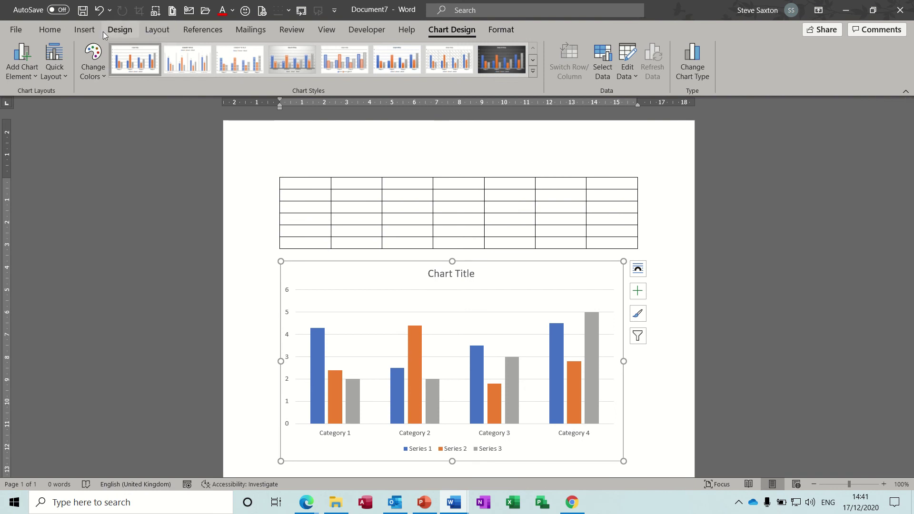
click(87, 30)
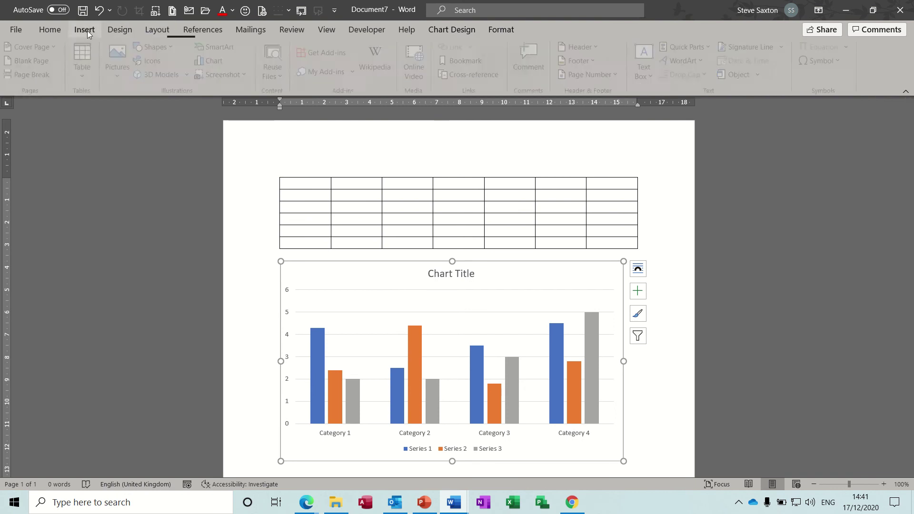
Save the selected column chart to the AutoText gallery as an entry named 'chart'
click(708, 50)
mouse_move(706, 64)
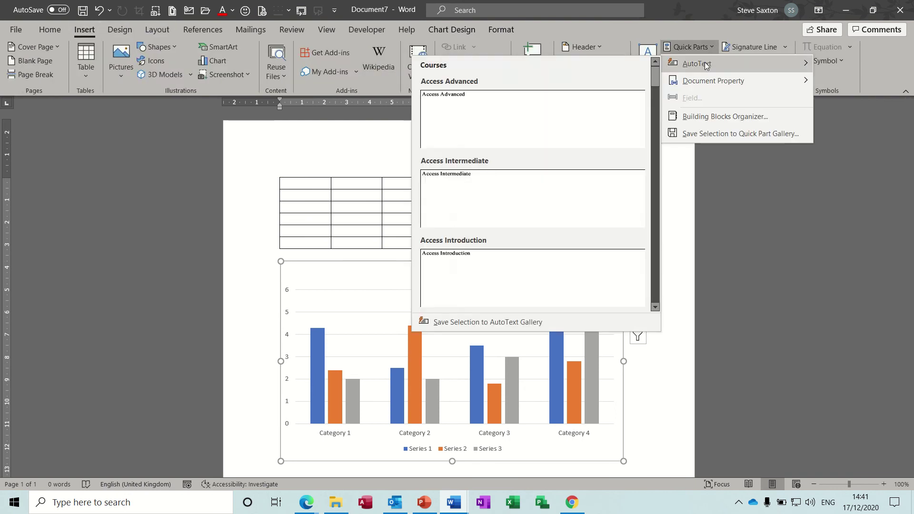
click(494, 321)
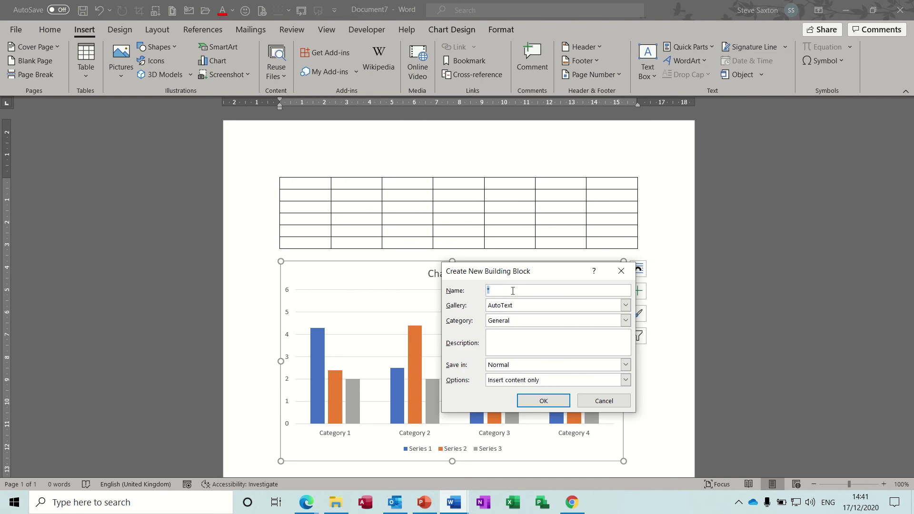
text(chart)
click(538, 402)
Delete the chart, type the heading 'Chart', and insert the saved table below it
key(Delete)
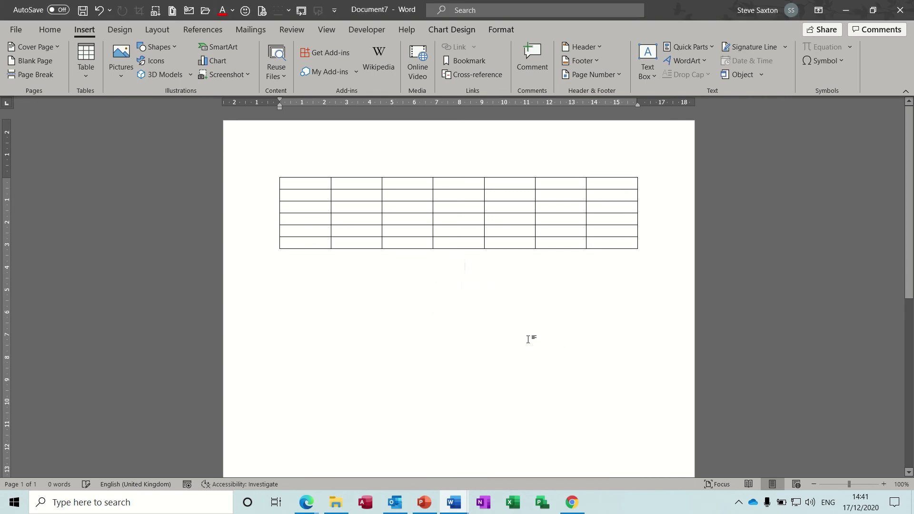
text(chart)
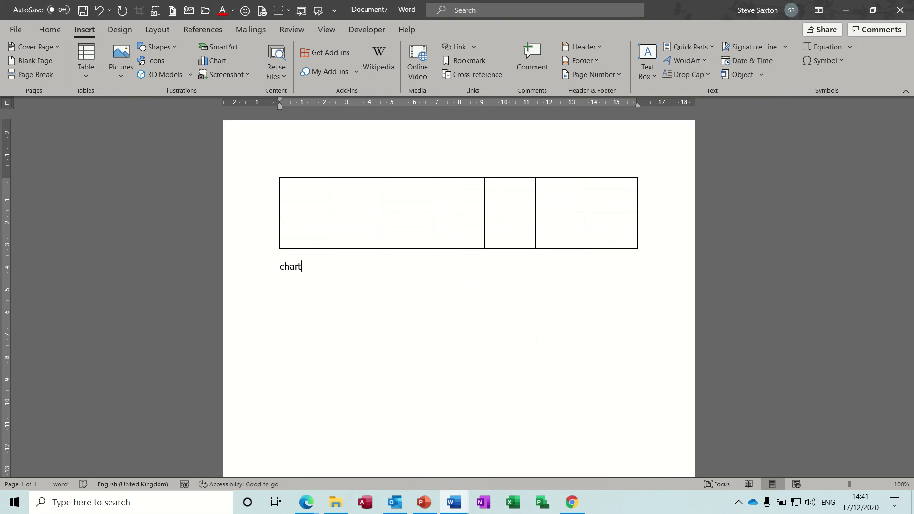
key(BackSpace)
key(BackSpace)
key(BackSpace)
key(BackSpace)
key(BackSpace)
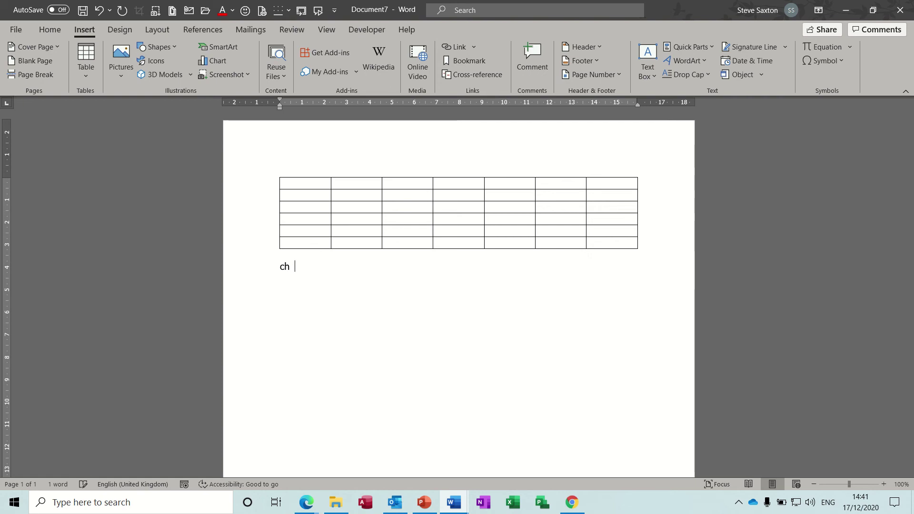
text(rt)
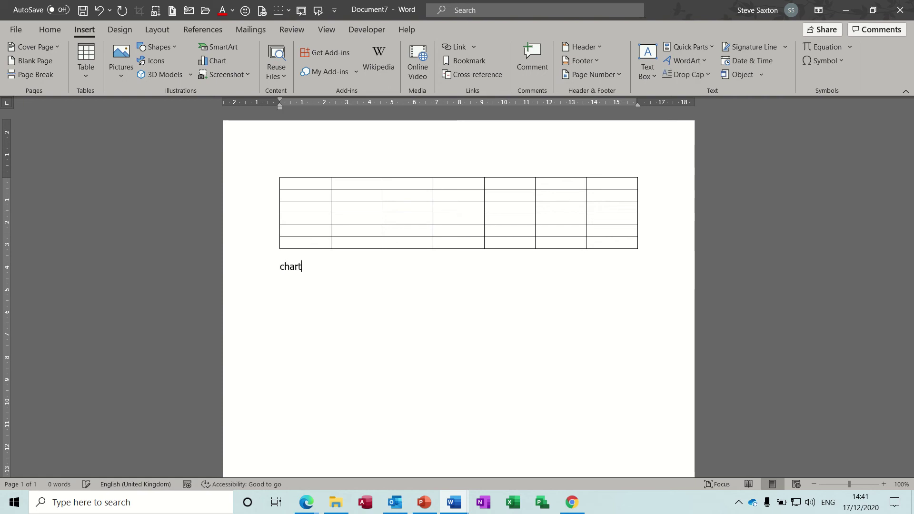
key(Return)
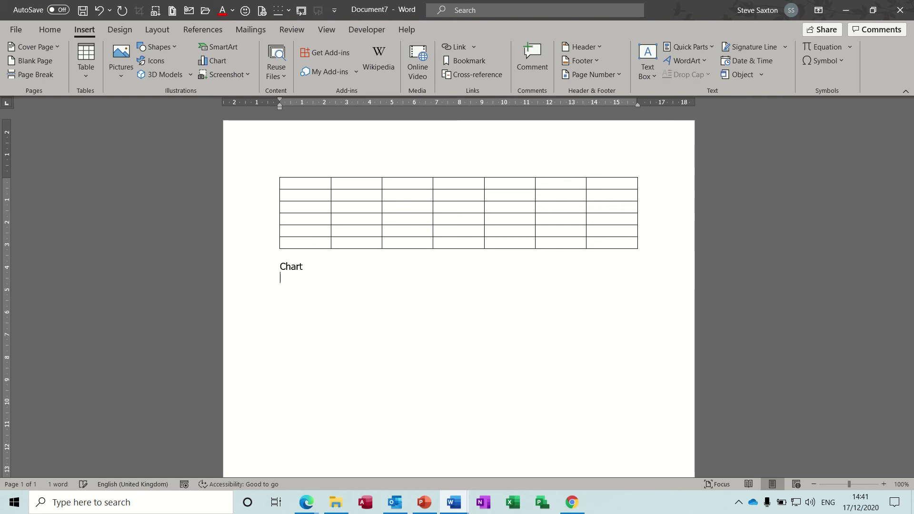
text(Table)
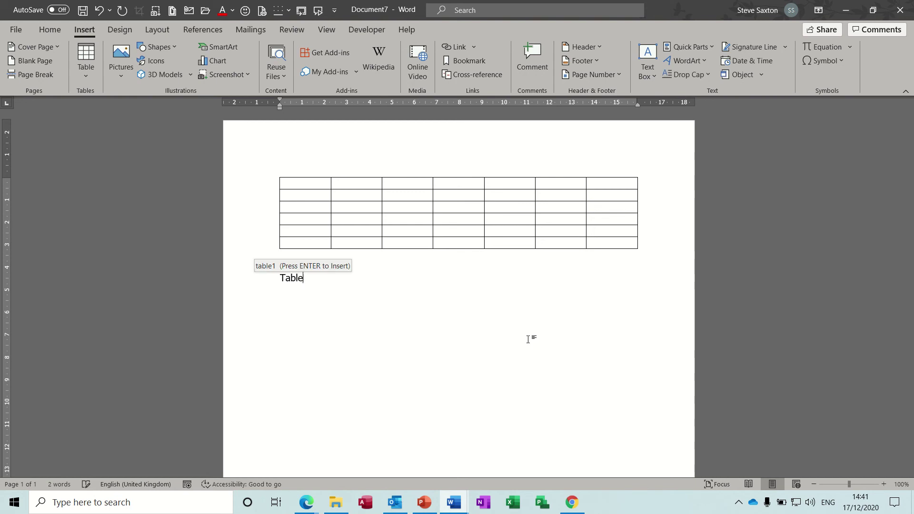
key(Return)
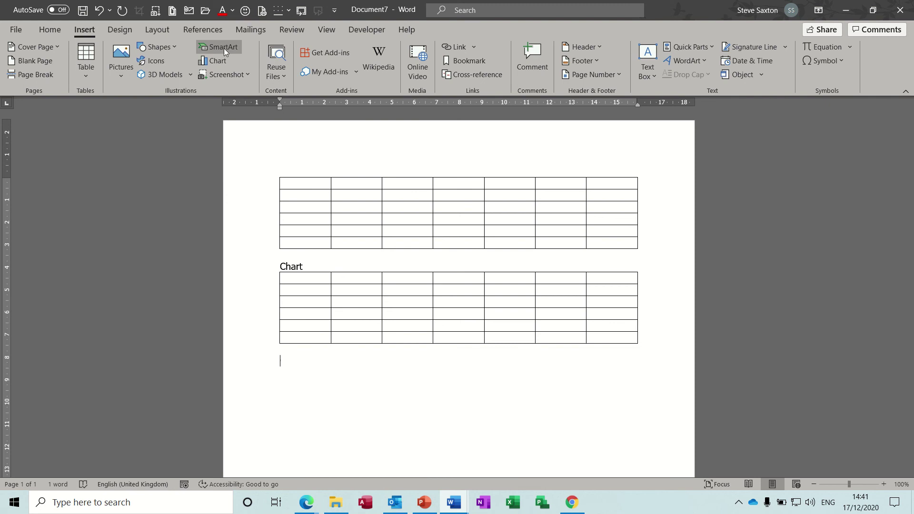
Expand 'chart' with F3 into the saved column chart and add a new line below
text(ch)
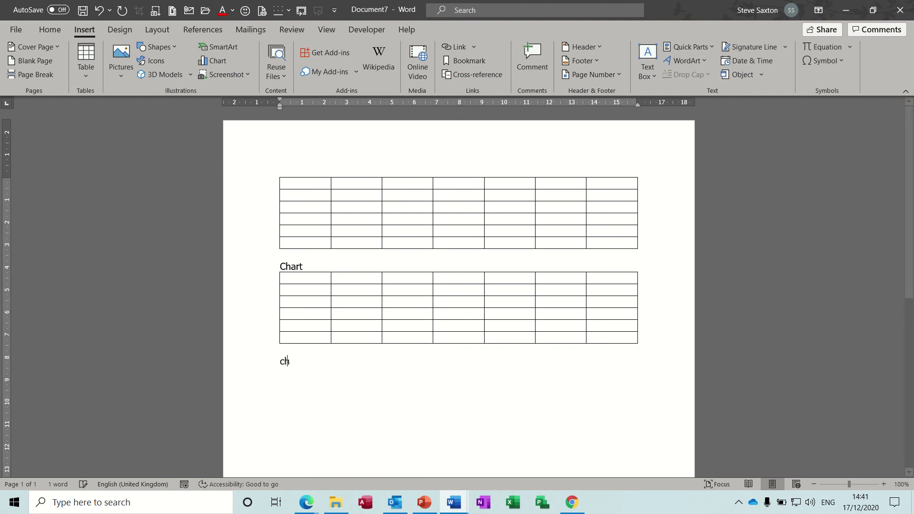
text(art)
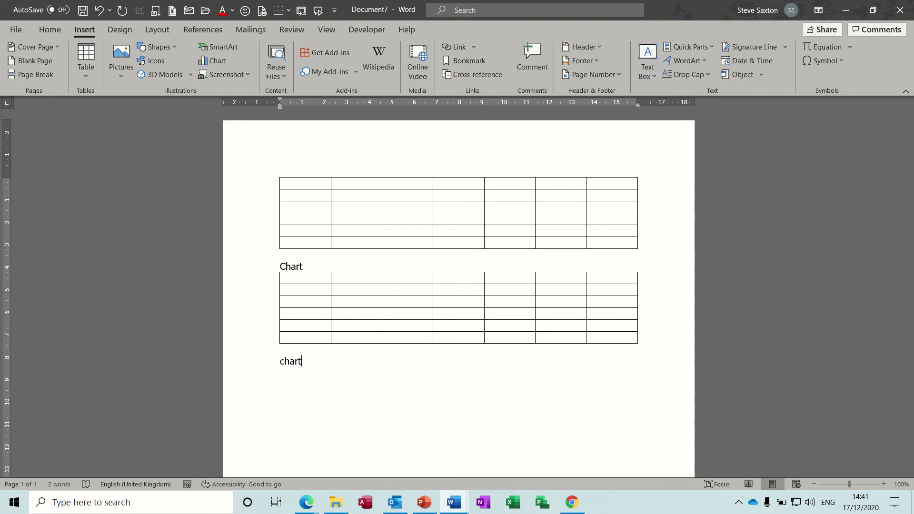
key(F3)
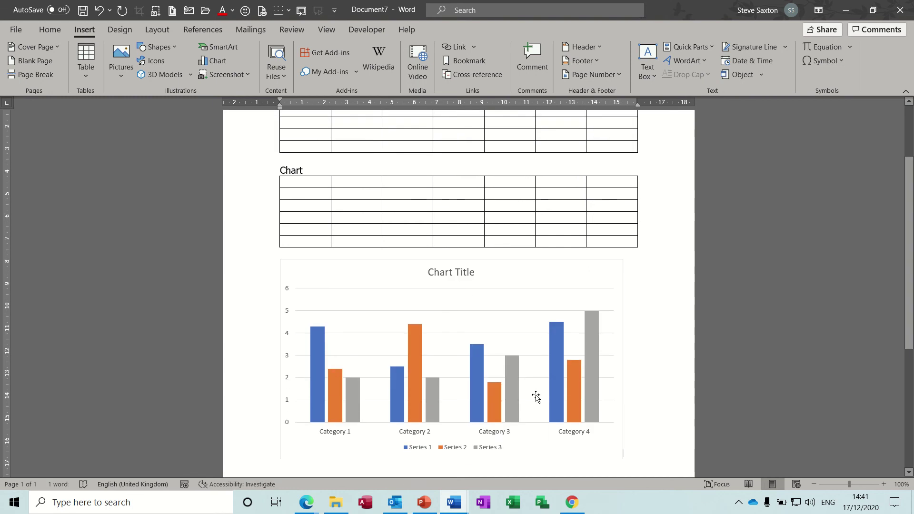
key(Return)
scroll(543, 403, down, 1)
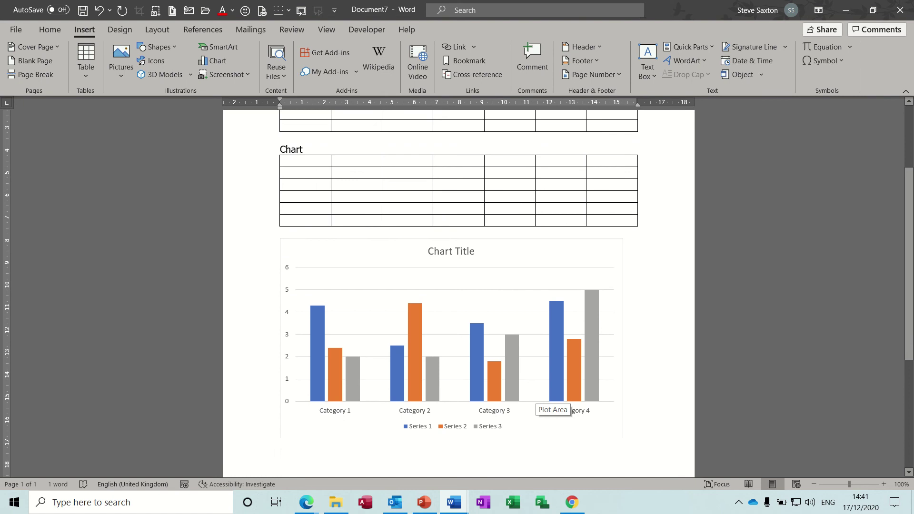
Clear the document, expand 'intro' into the saved goalkeeper paragraph, and select that paragraph
key(ctrl+a)
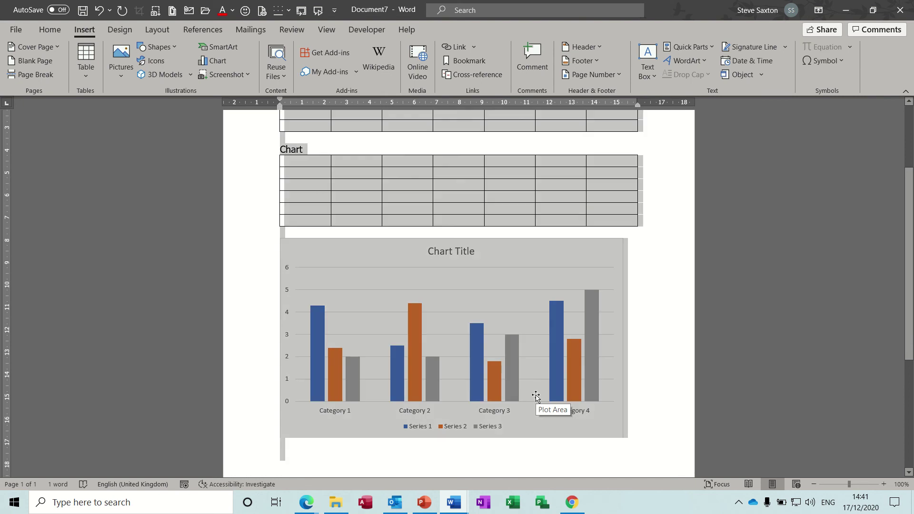
key(Delete)
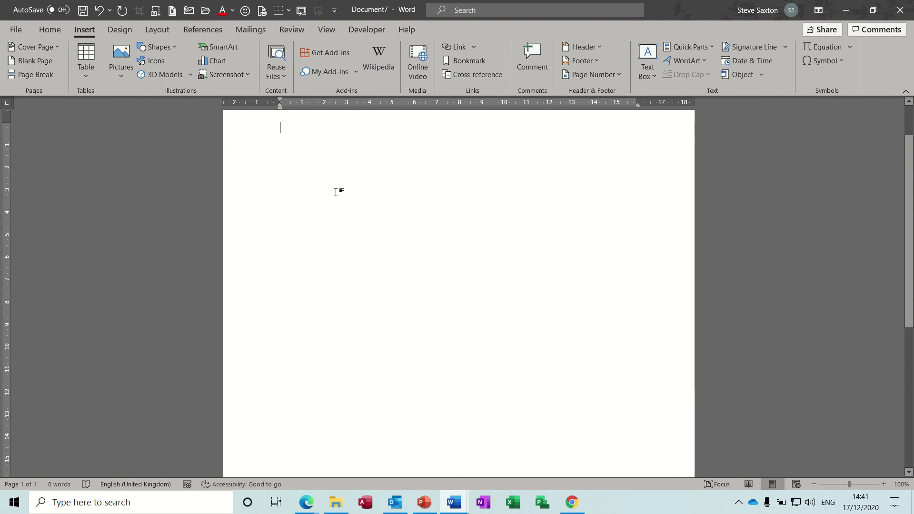
text(intro)
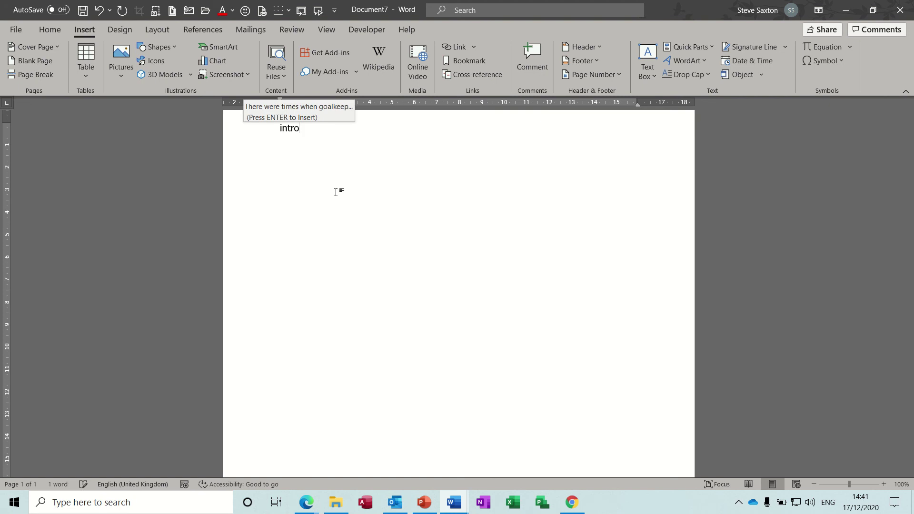
key(Return)
double_click(248, 138)
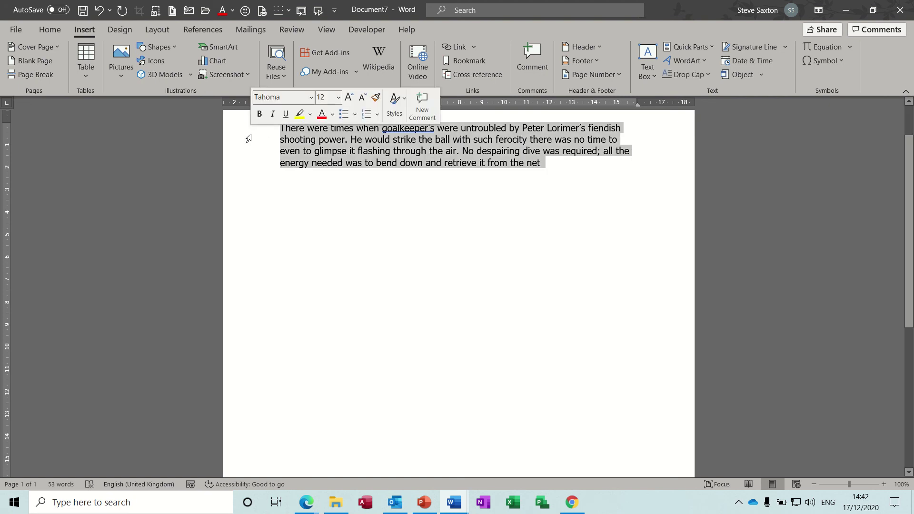
Save the selected goalkeeper paragraph as AutoText entry 'sax' and start a new line below it
click(712, 49)
mouse_move(700, 63)
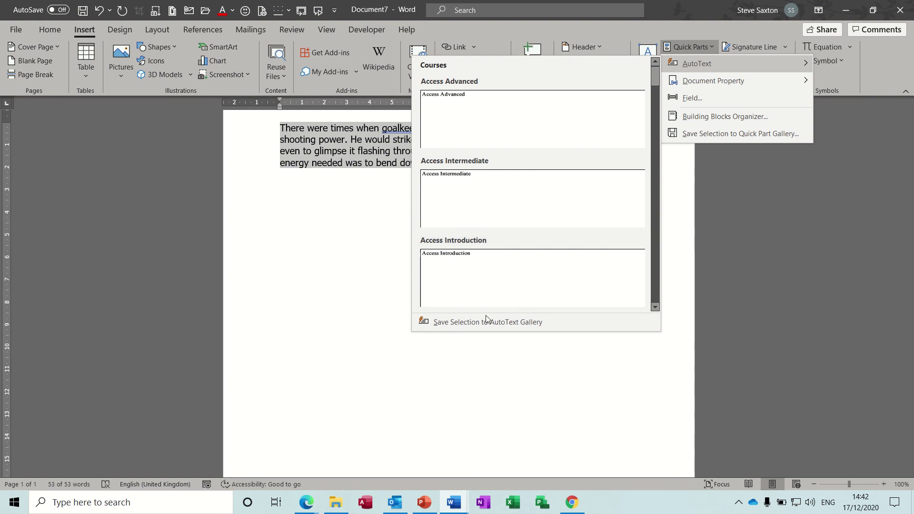
click(486, 322)
text(sax)
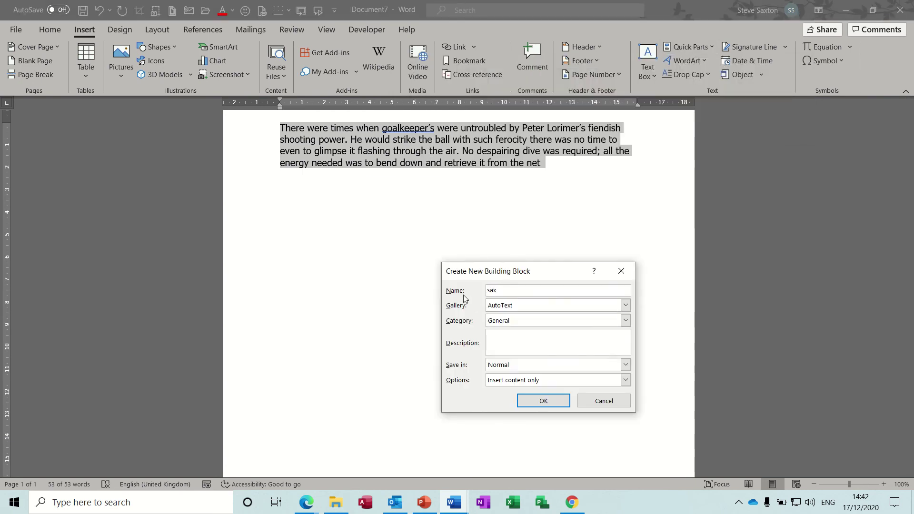
click(541, 404)
click(560, 197)
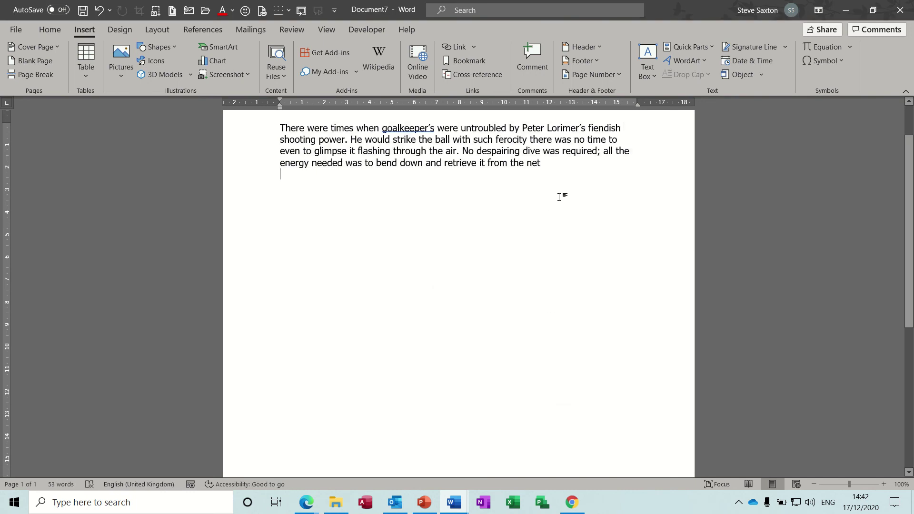
key(Return)
Expand 'sax' with F3 into a second copy of the goalkeeper paragraph
text(sax)
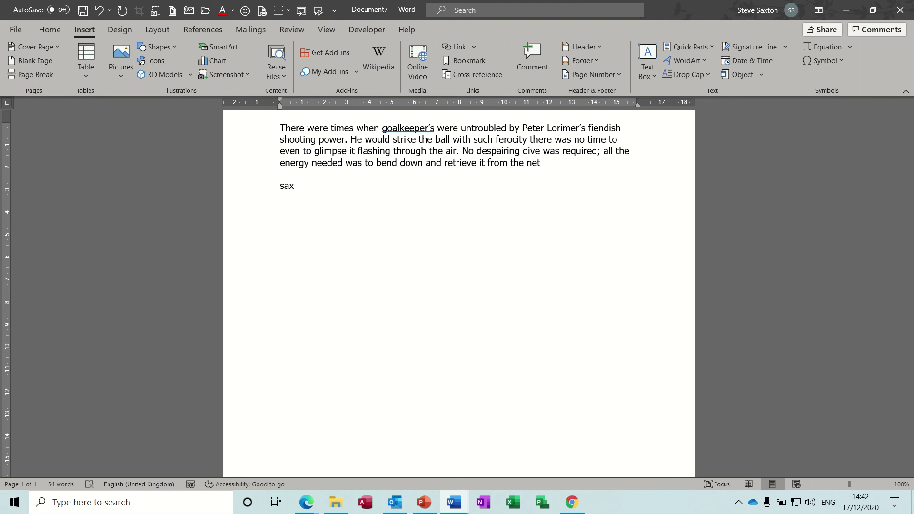
key(F3)
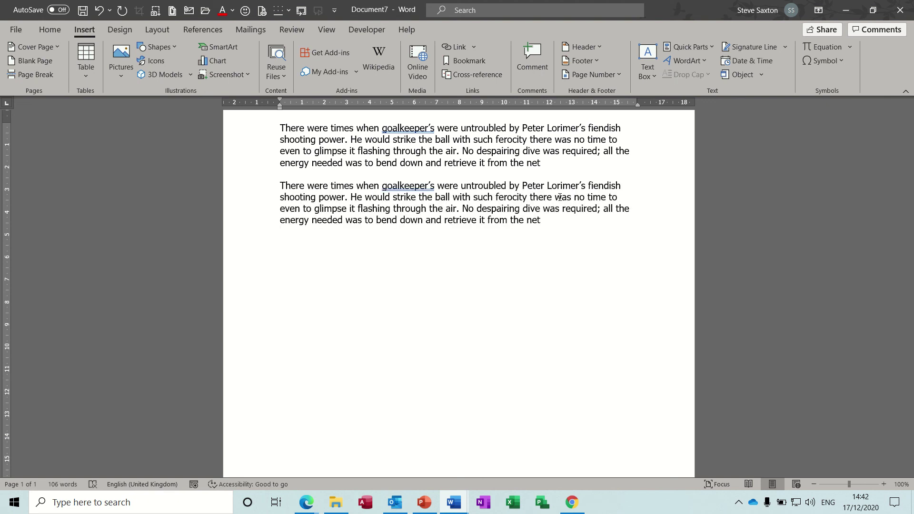
key(Return)
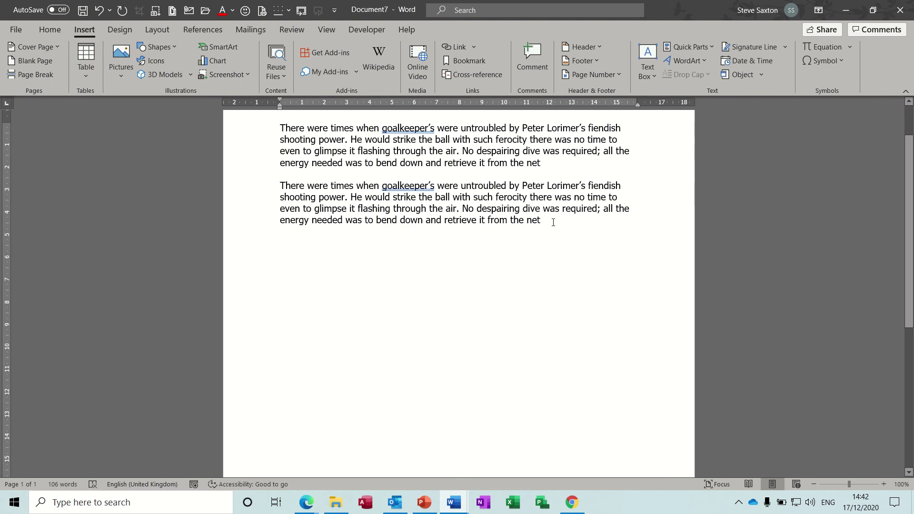
Select both goalkeeper paragraphs and delete them, leaving the page empty
drag(553, 220, 269, 183)
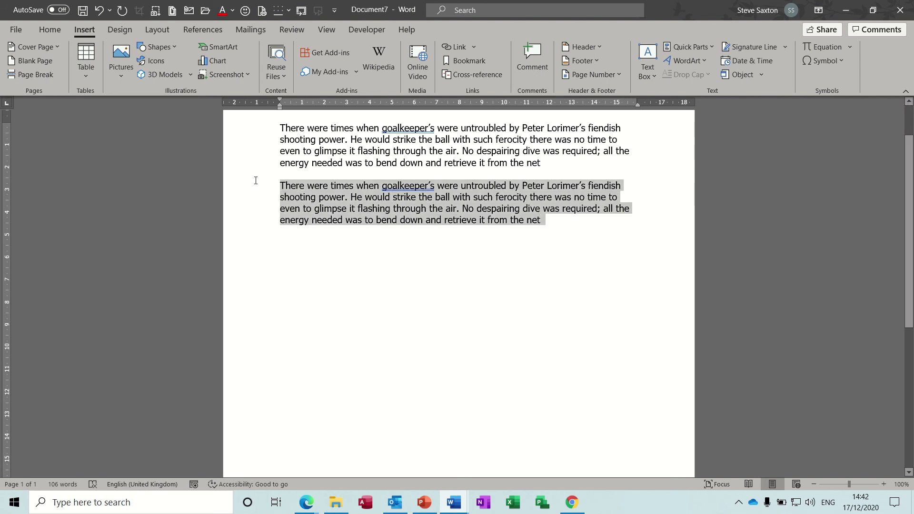
drag(255, 180, 254, 181)
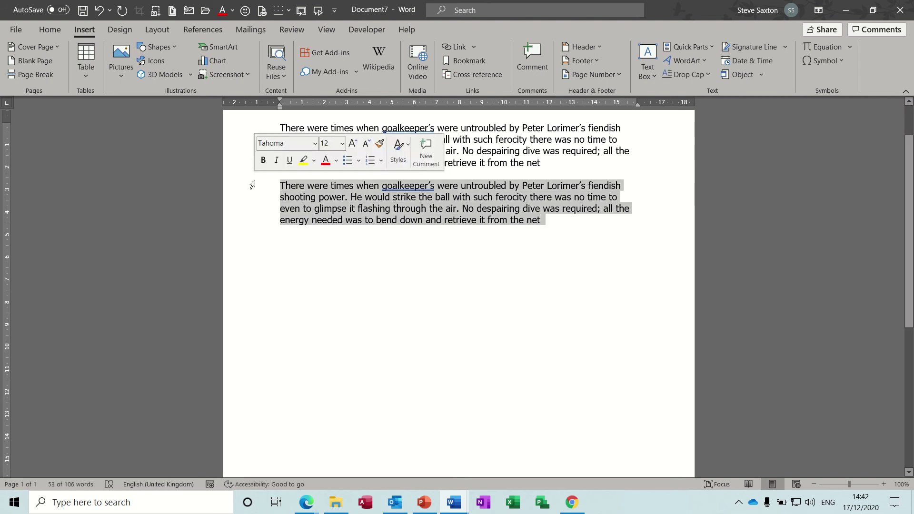
click(554, 226)
drag(555, 226, 237, 134)
key(Delete)
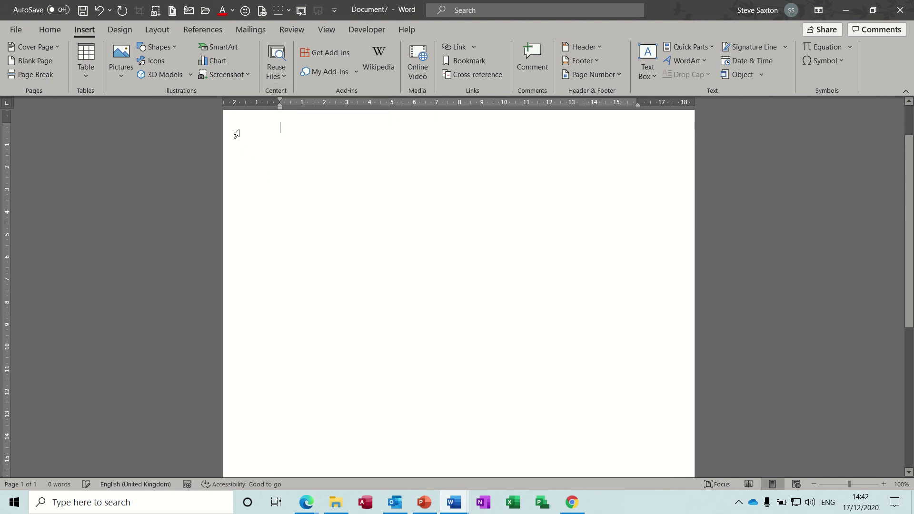
Insert a Funnel SmartArt graphic from the Relationship layouts and close its Text Pane
click(229, 47)
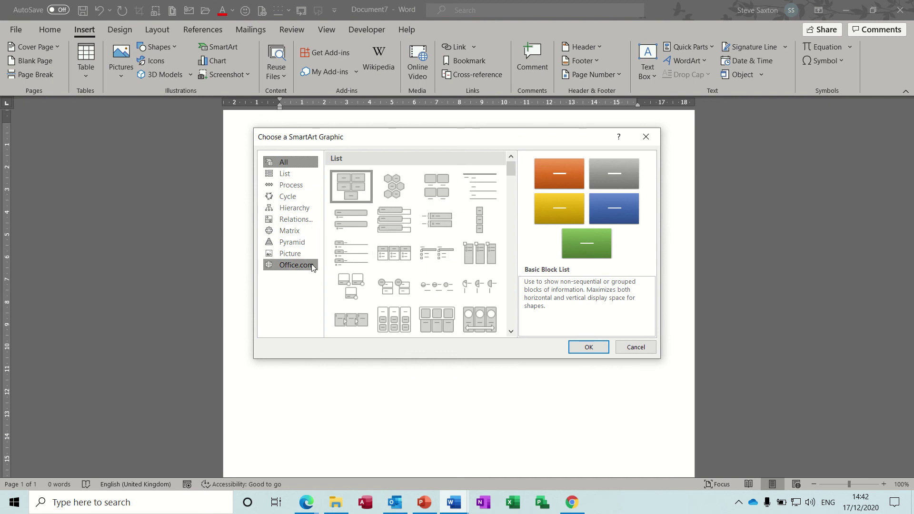
click(291, 242)
click(291, 232)
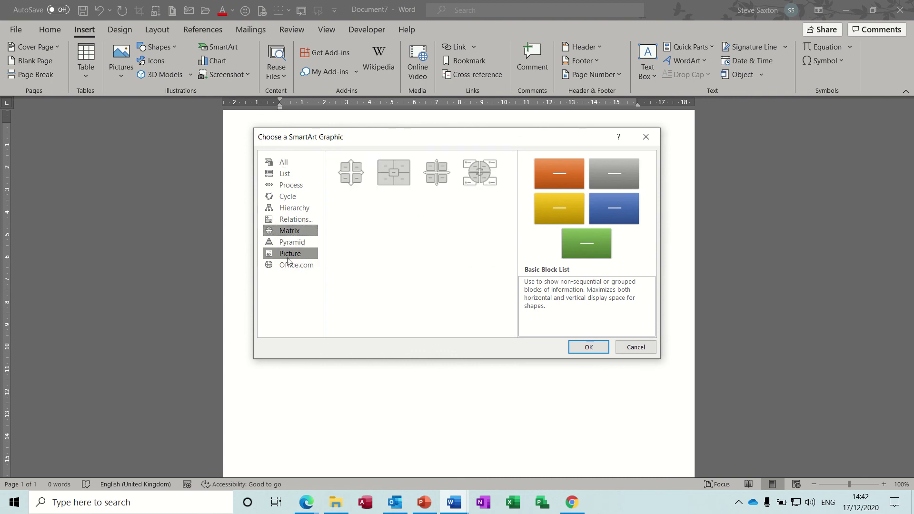
click(296, 220)
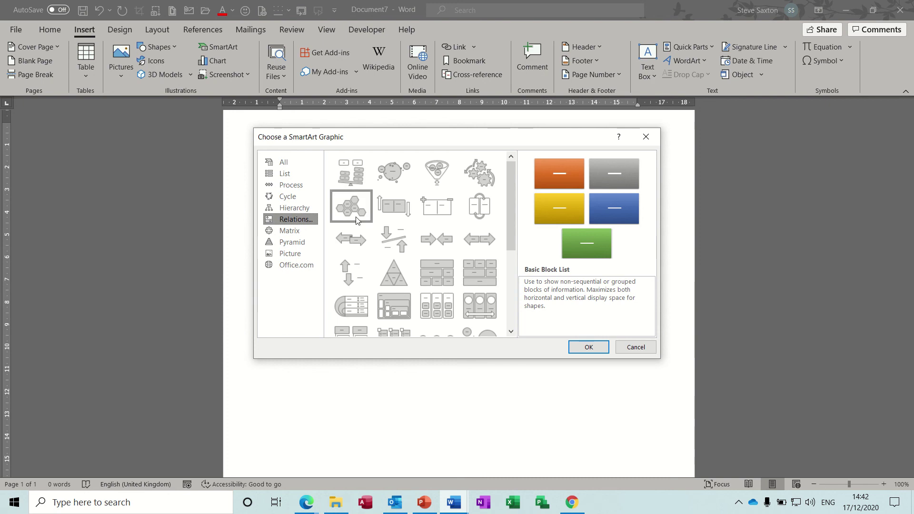
click(443, 172)
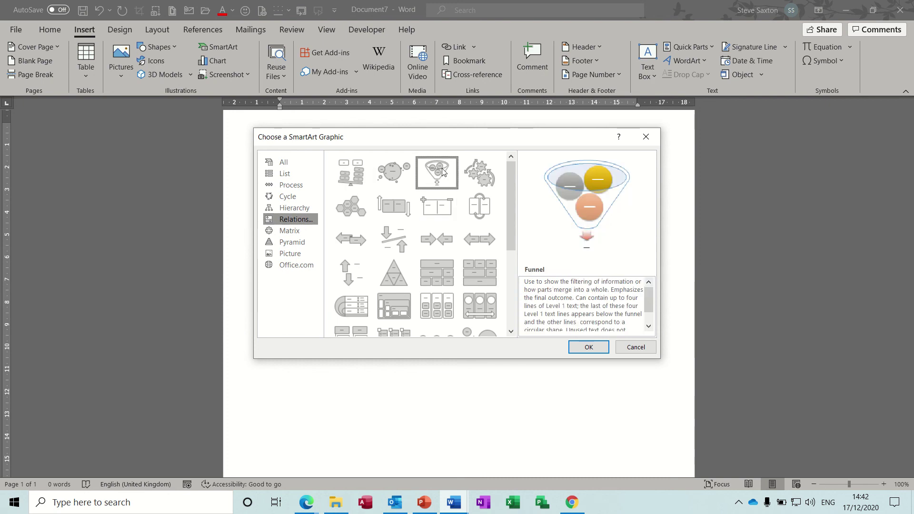
click(587, 348)
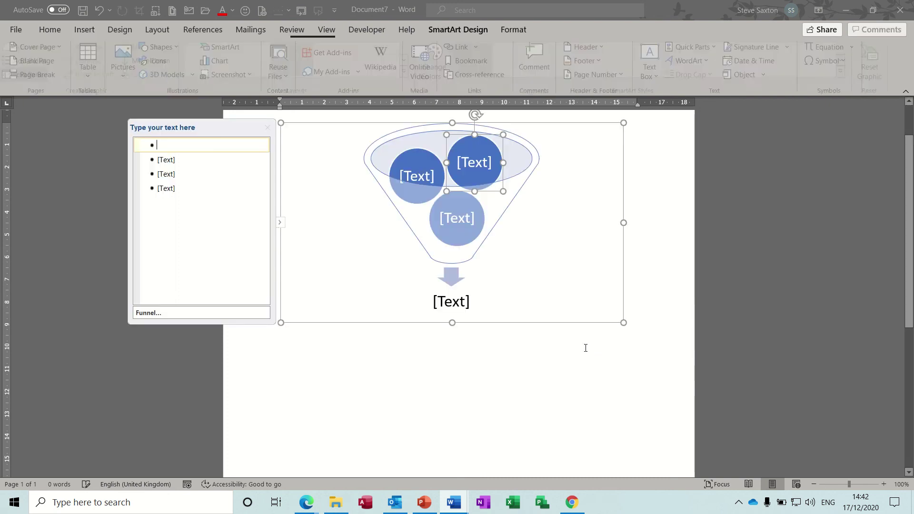
click(267, 127)
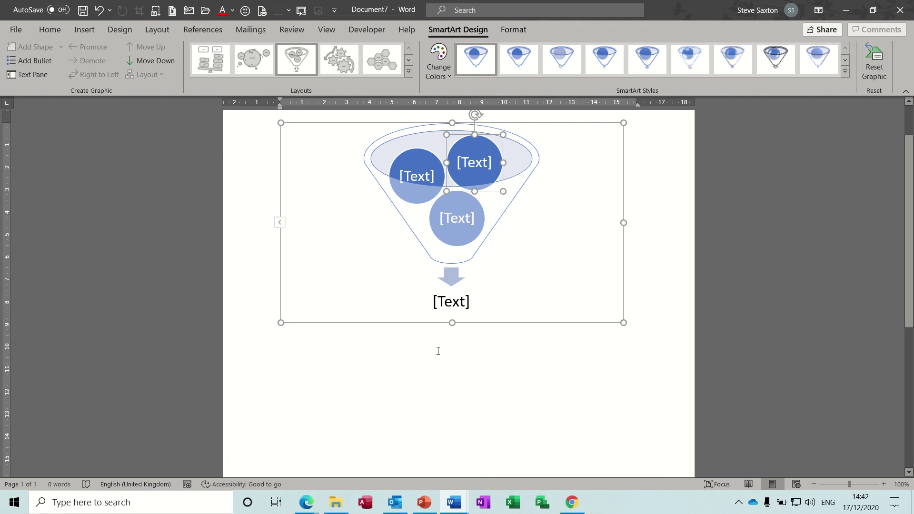
Save the selected Funnel SmartArt graphic to the AutoText gallery under the name 'Org'
click(584, 324)
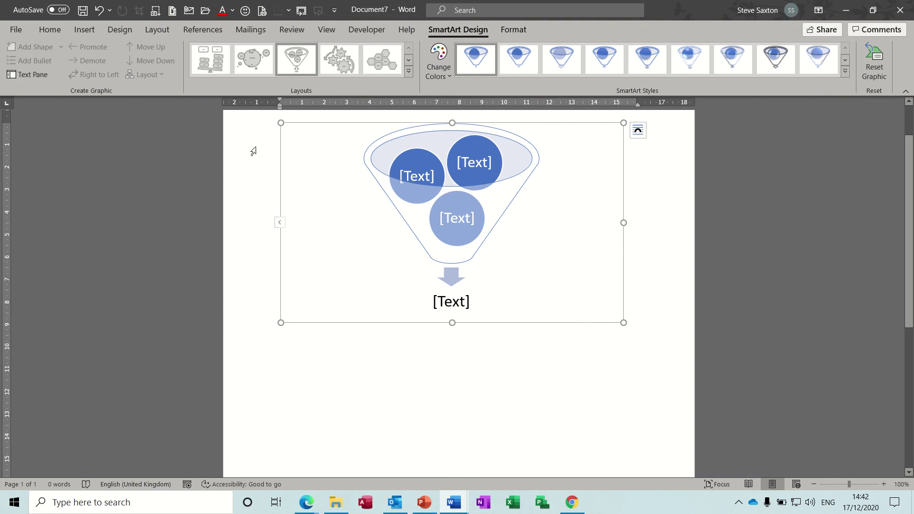
click(88, 30)
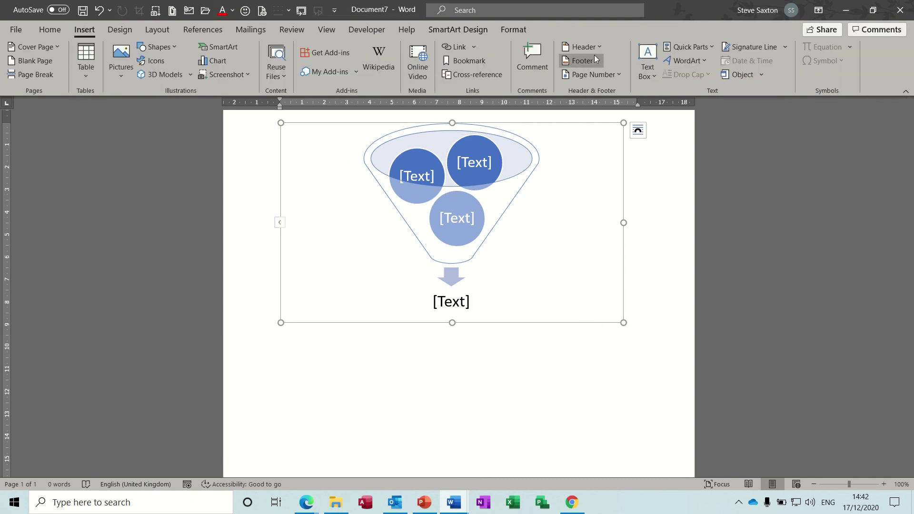
click(699, 49)
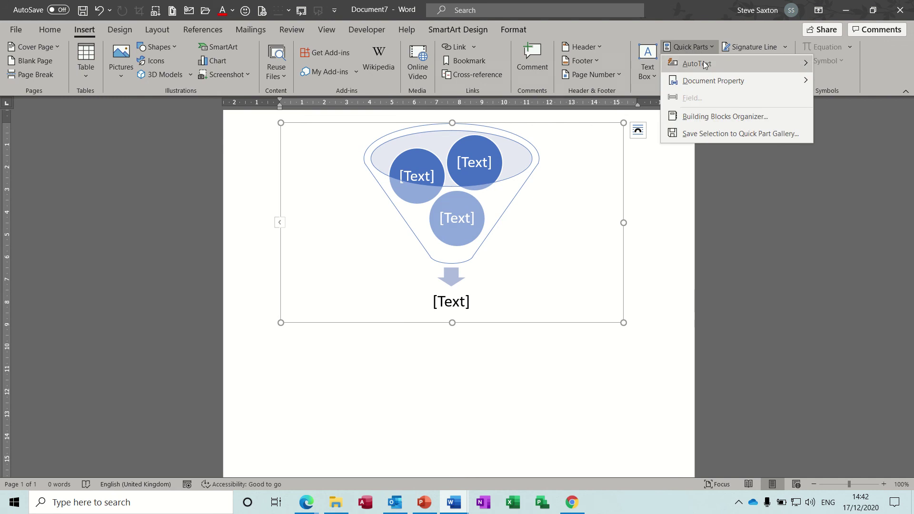
mouse_move(700, 63)
click(512, 322)
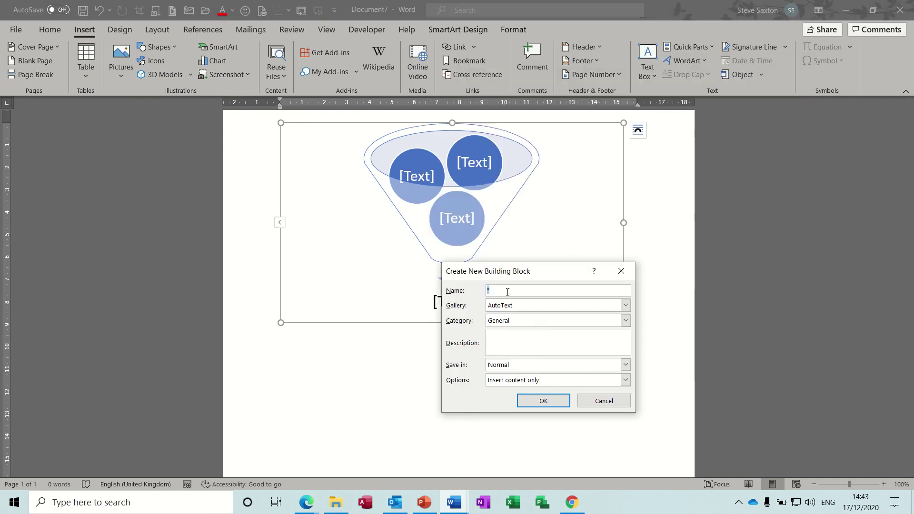
text(Org)
click(539, 402)
Delete the funnel graphic, then reinsert it by expanding the 'org' AutoText entry with F3
key(Delete)
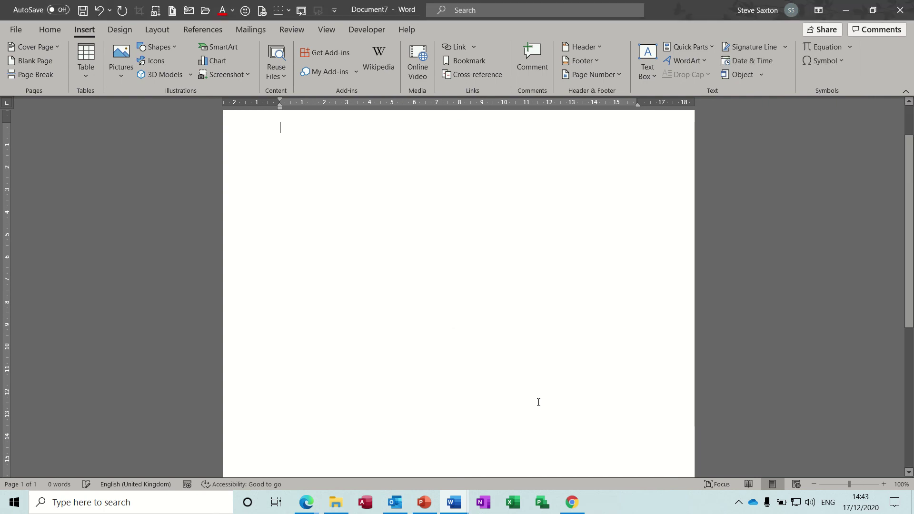
text(org)
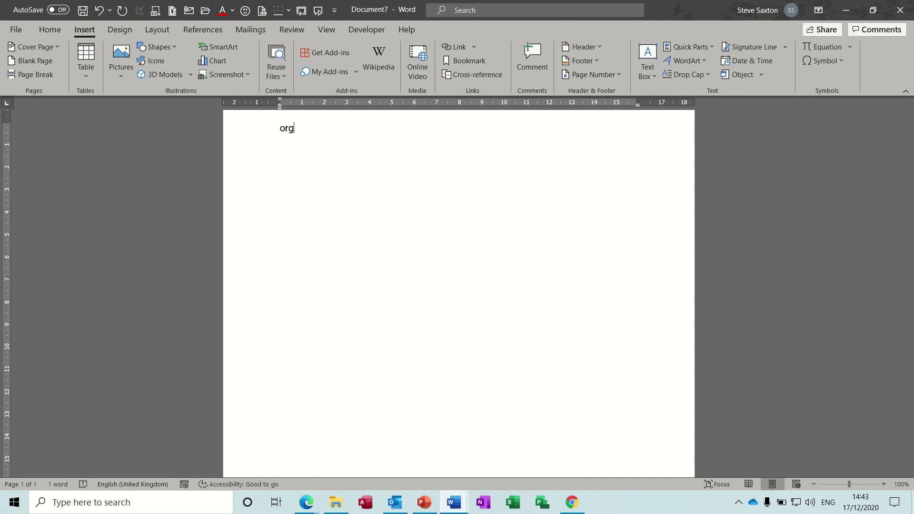
key(F3)
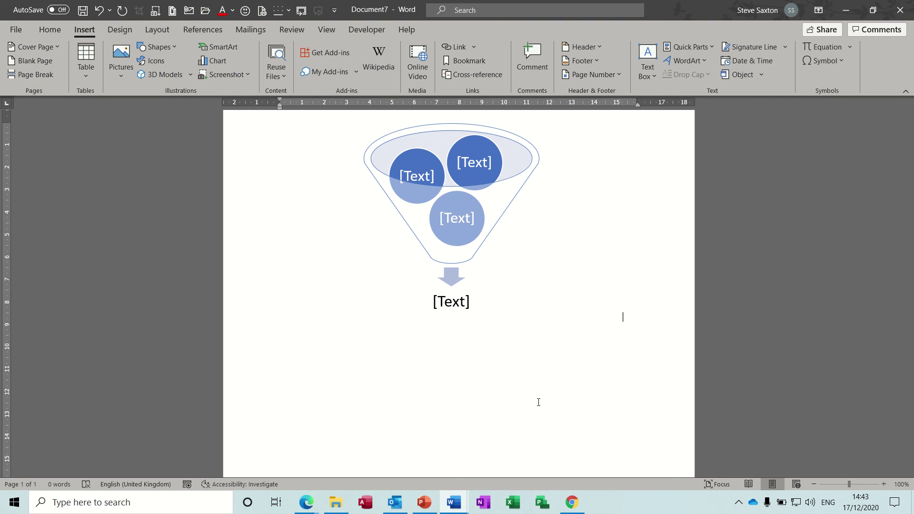
Start a new email from the main inbox and select its signature block from Kind Regards to the URL
click(395, 503)
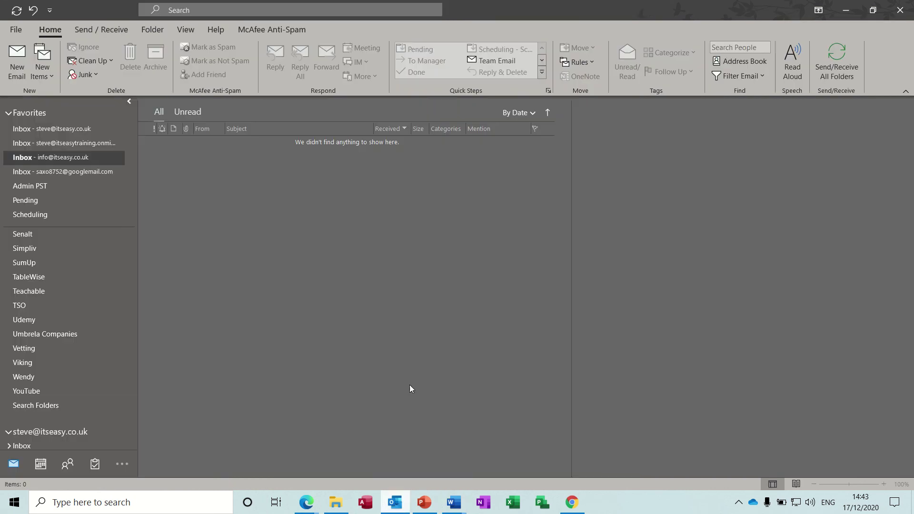
click(76, 130)
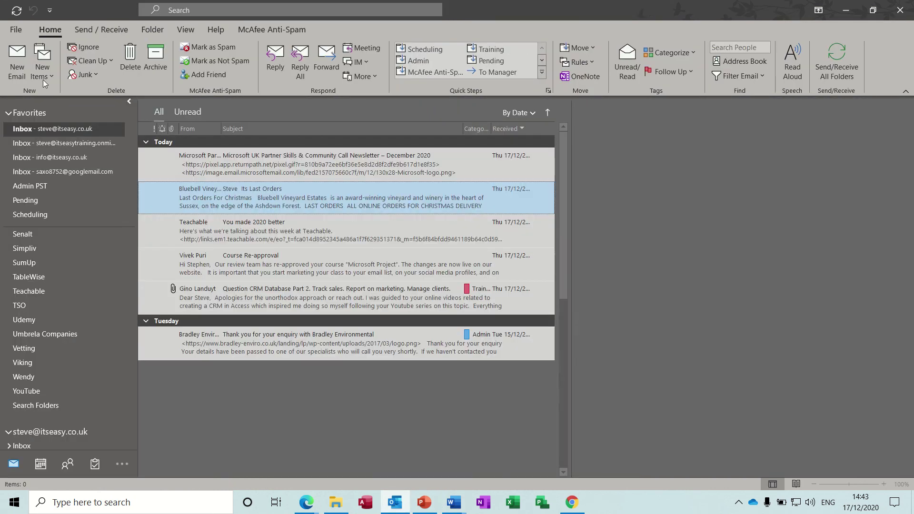
click(23, 59)
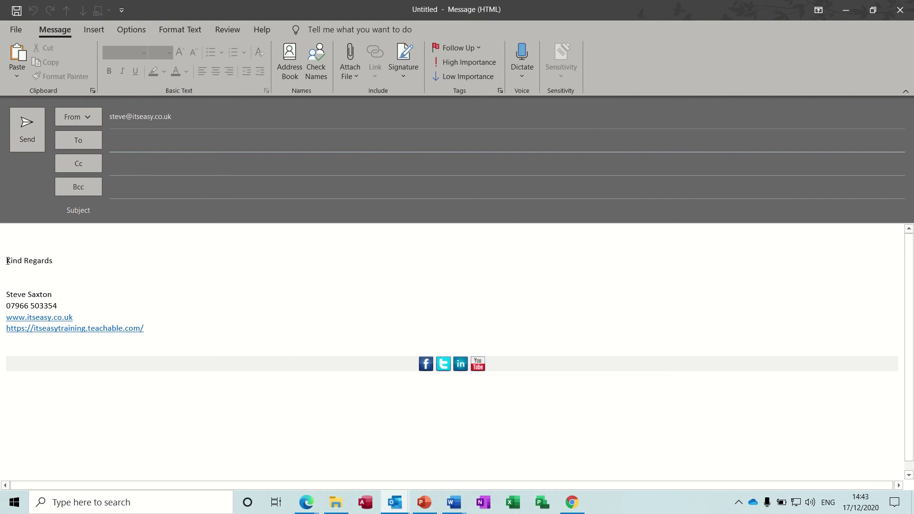
mouse_move(7, 261)
mouse_down()
mouse_move(98, 312)
mouse_move(160, 330)
mouse_up()
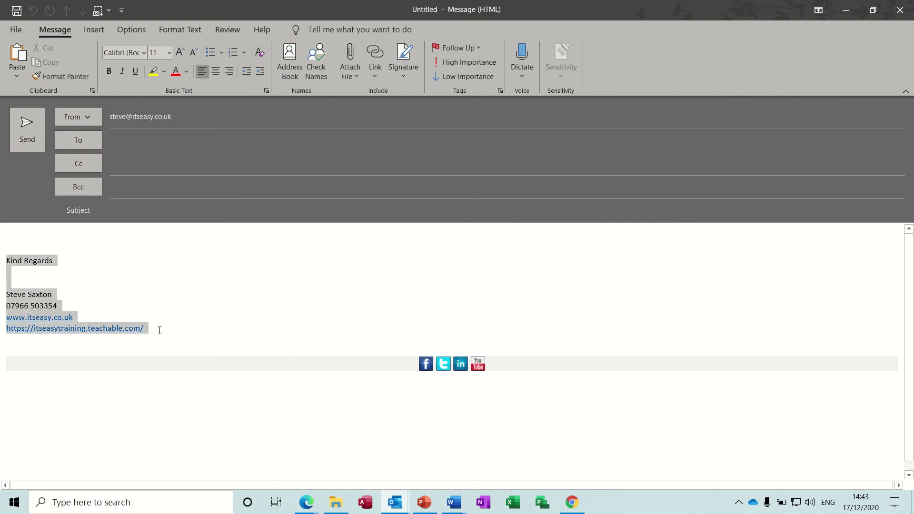
click(93, 31)
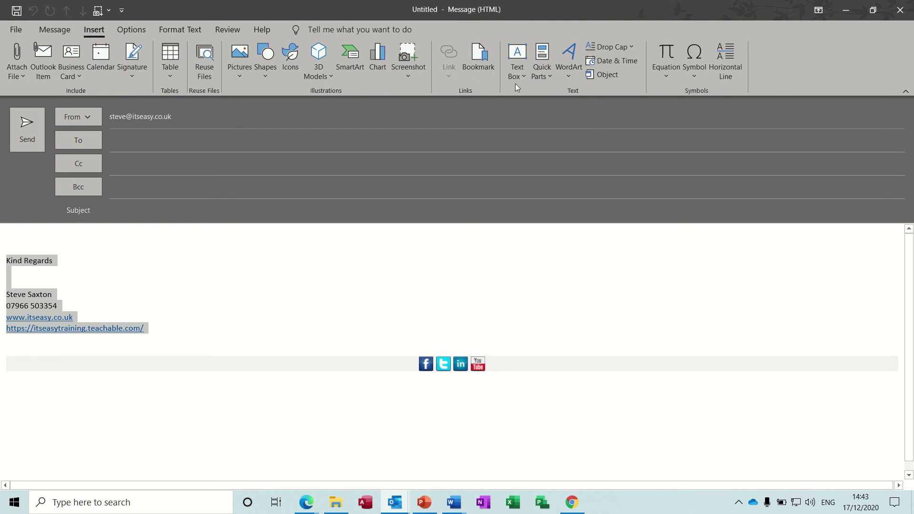
Save the selected signature as AutoText 'sax', overwriting the existing entry of that name
click(551, 76)
mouse_move(563, 95)
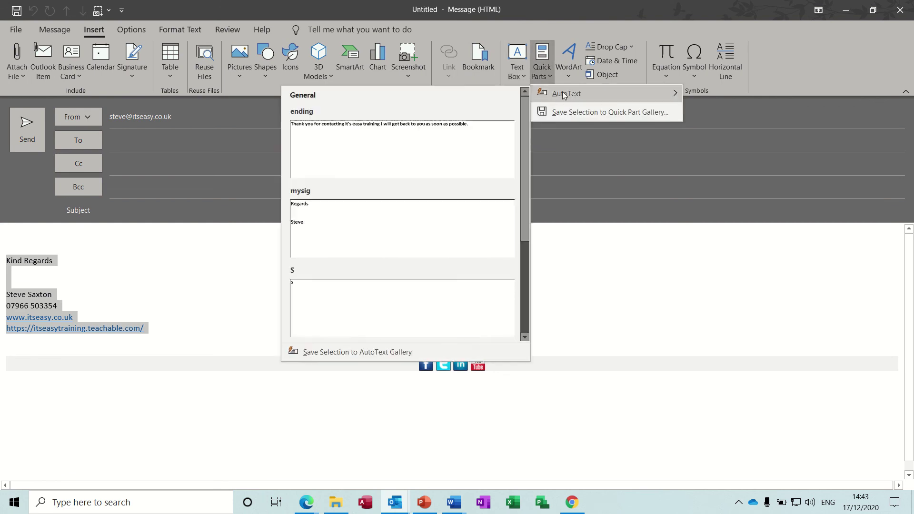
click(317, 352)
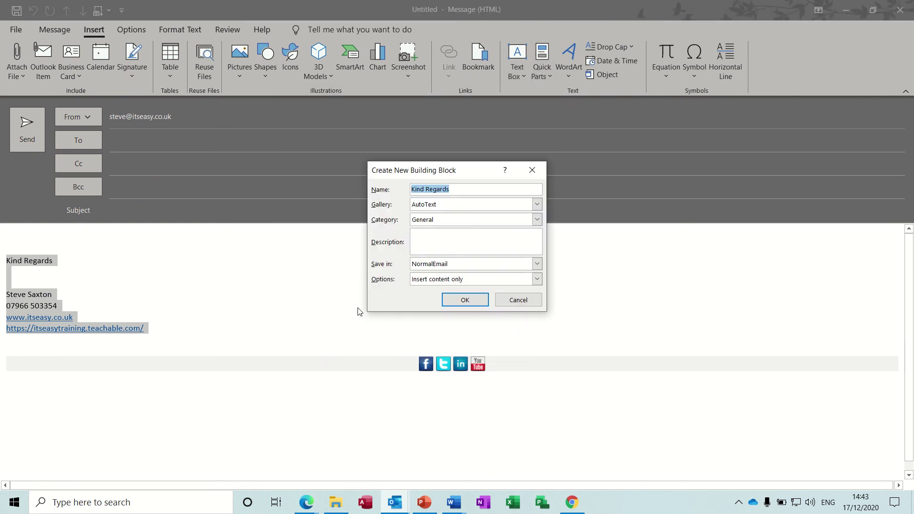
text(sax)
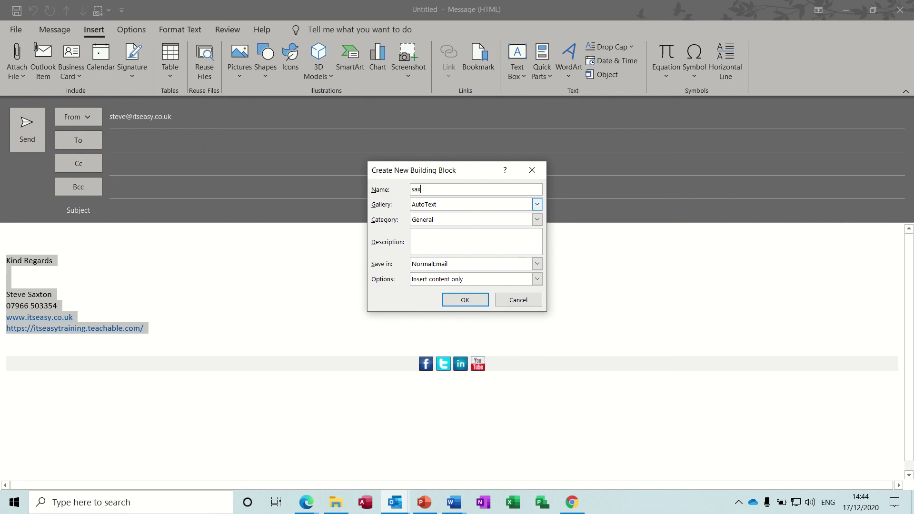
click(465, 302)
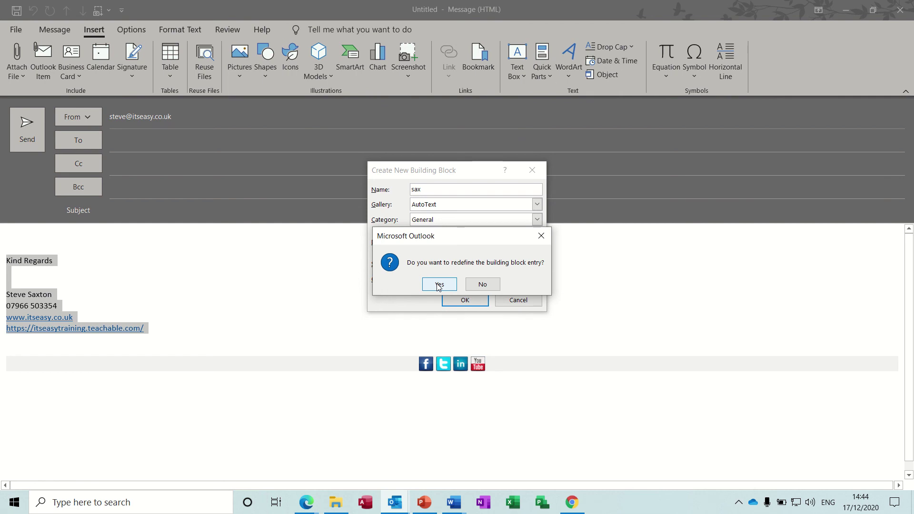
click(439, 285)
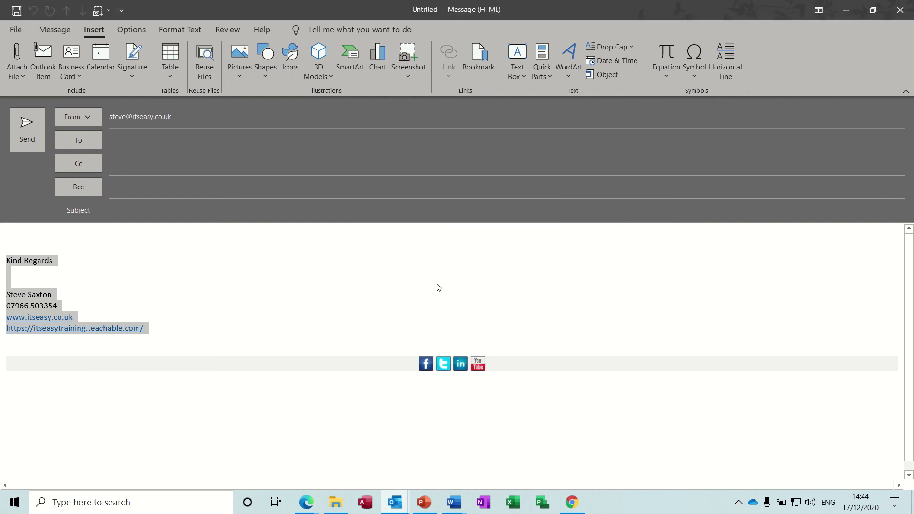
Expand 'sax' on the top line, type 'intro' under Kind Regards, and select the lower signature
click(167, 239)
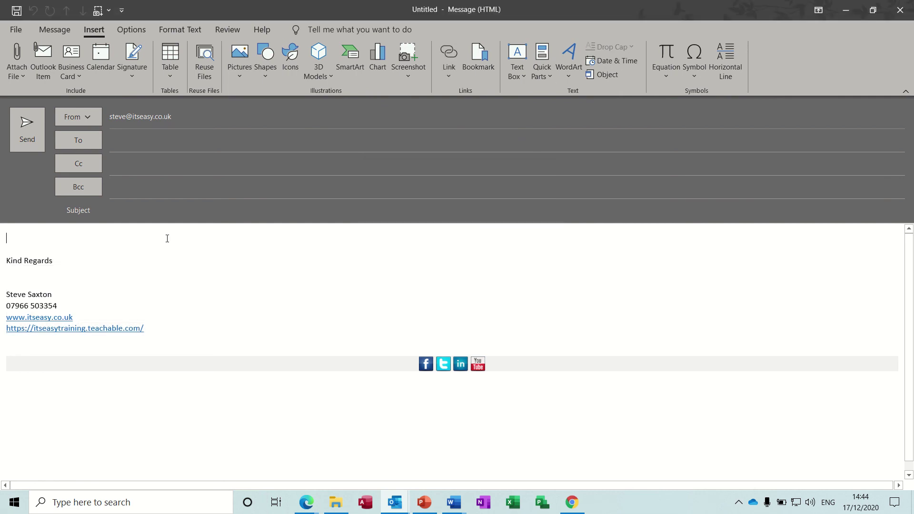
text(sax)
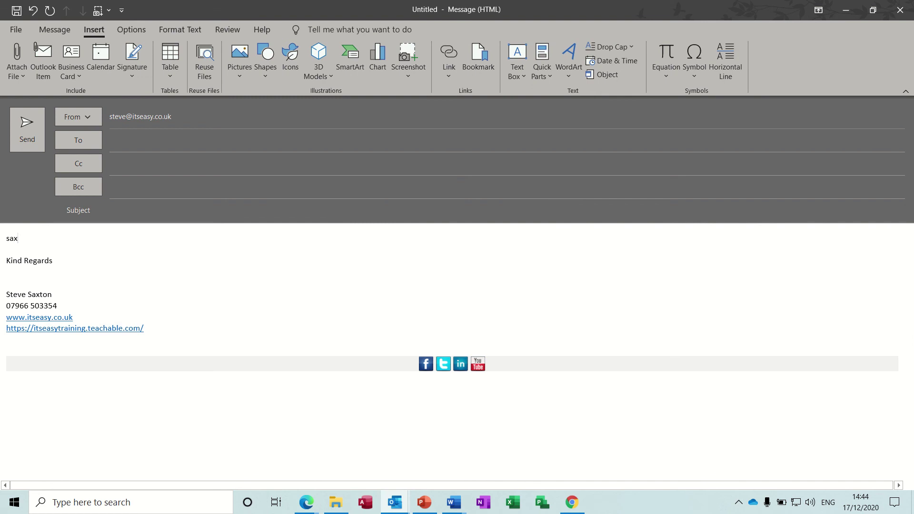
key(F3)
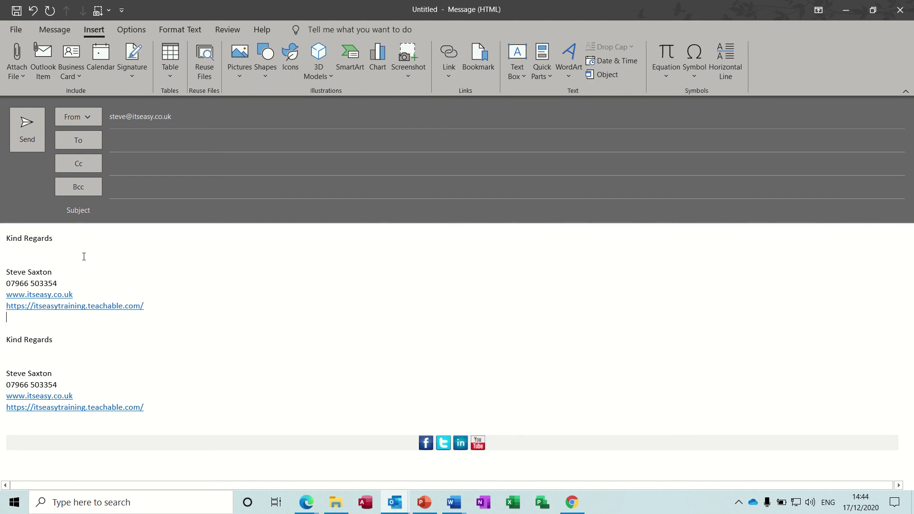
text(intro)
mouse_move(5, 339)
mouse_down()
mouse_move(100, 363)
mouse_move(170, 405)
mouse_up()
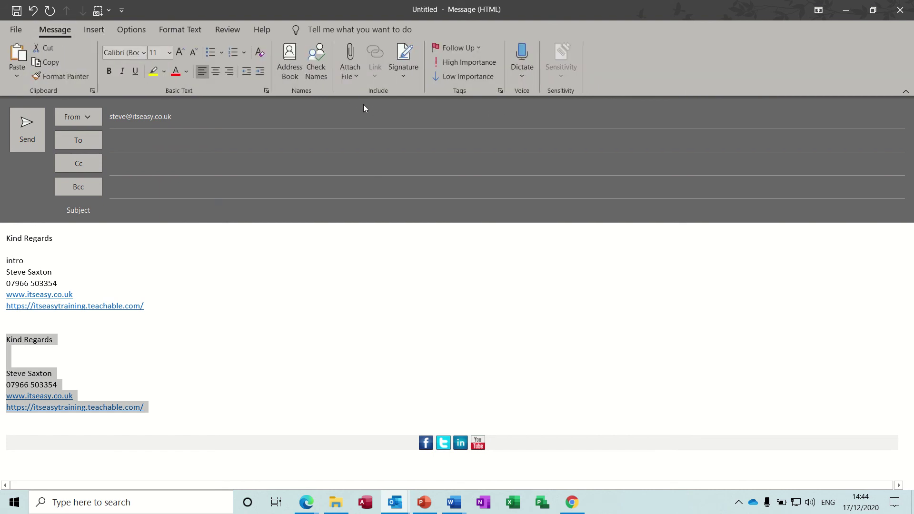
click(404, 76)
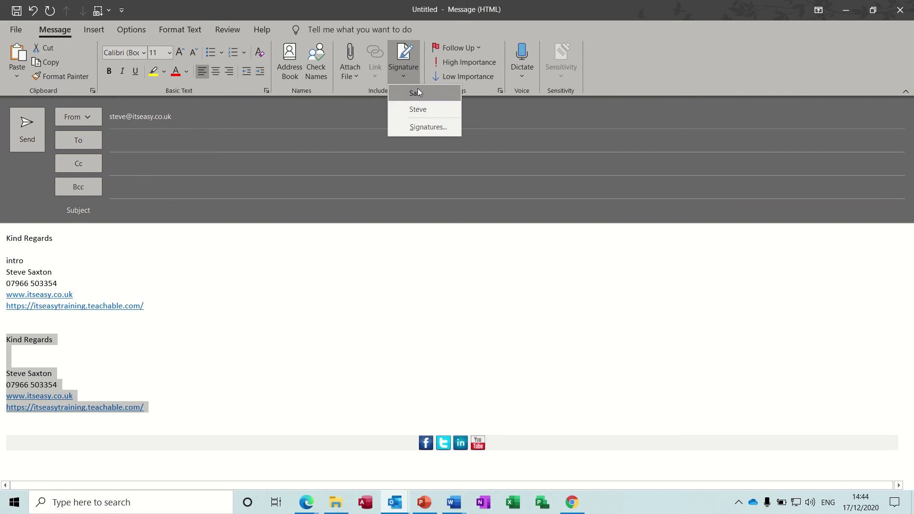
click(426, 127)
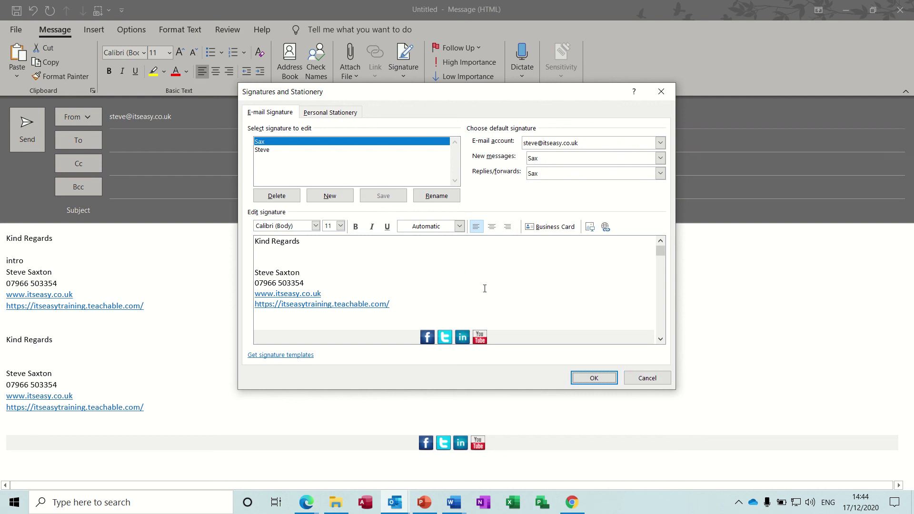
click(653, 381)
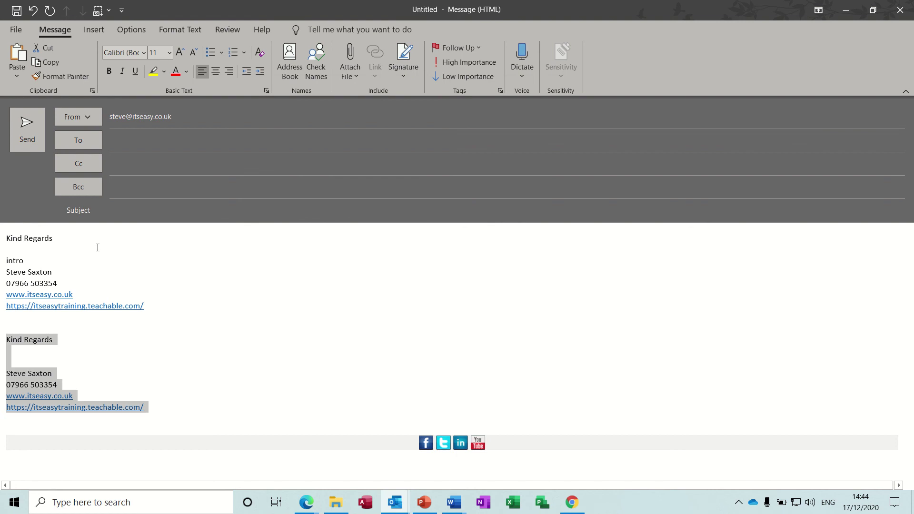
click(98, 248)
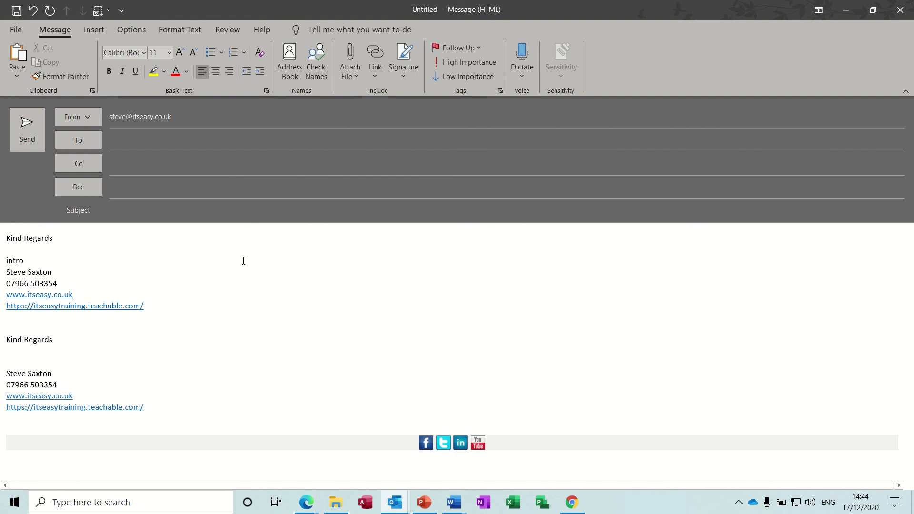
click(89, 31)
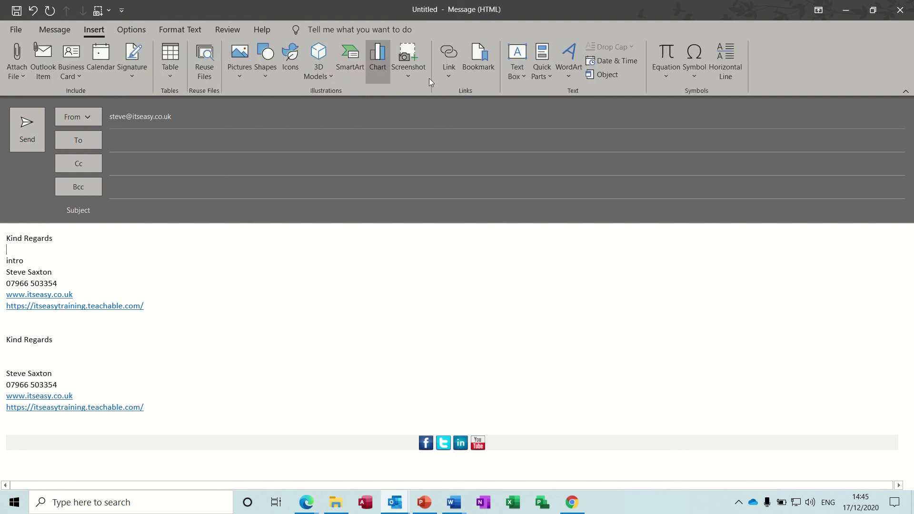
click(548, 76)
mouse_move(580, 95)
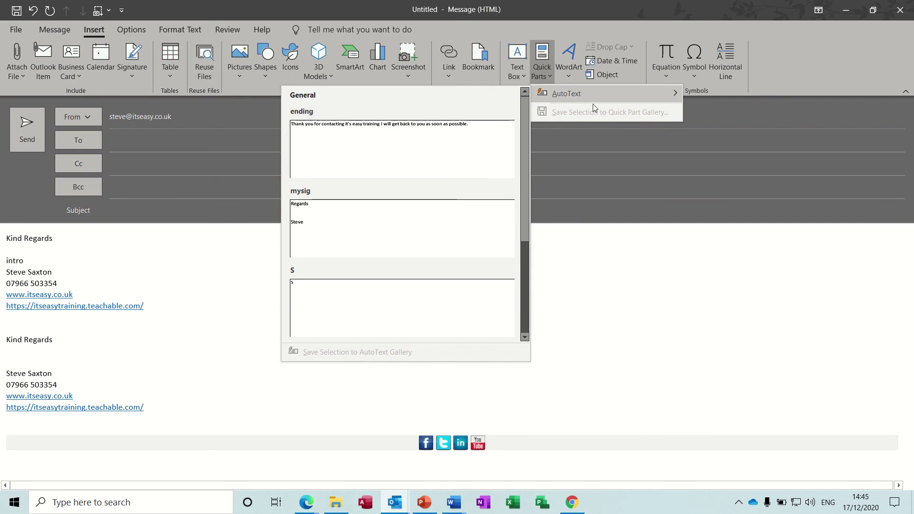
click(604, 299)
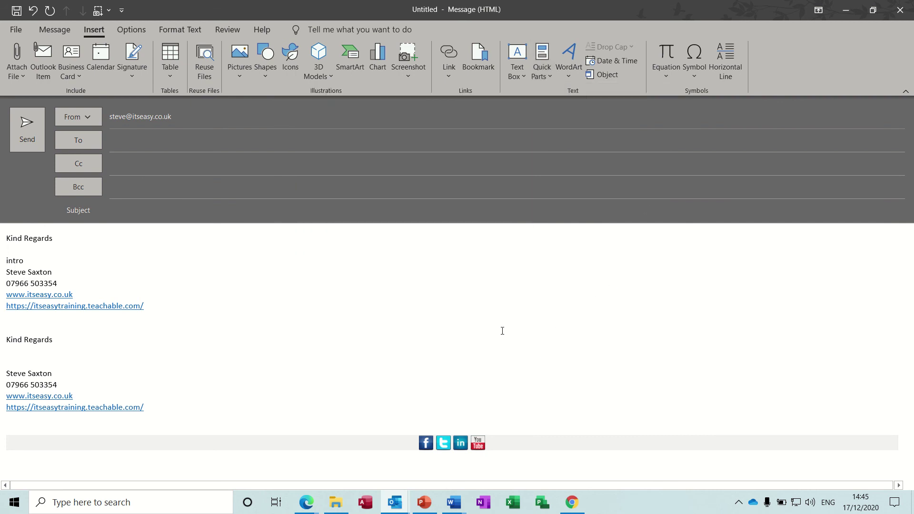
click(900, 9)
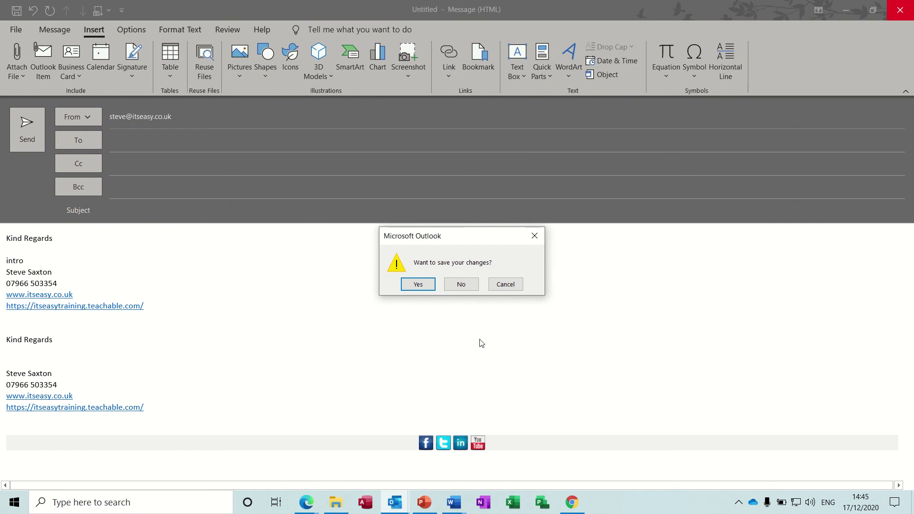
click(810, 502)
click(720, 474)
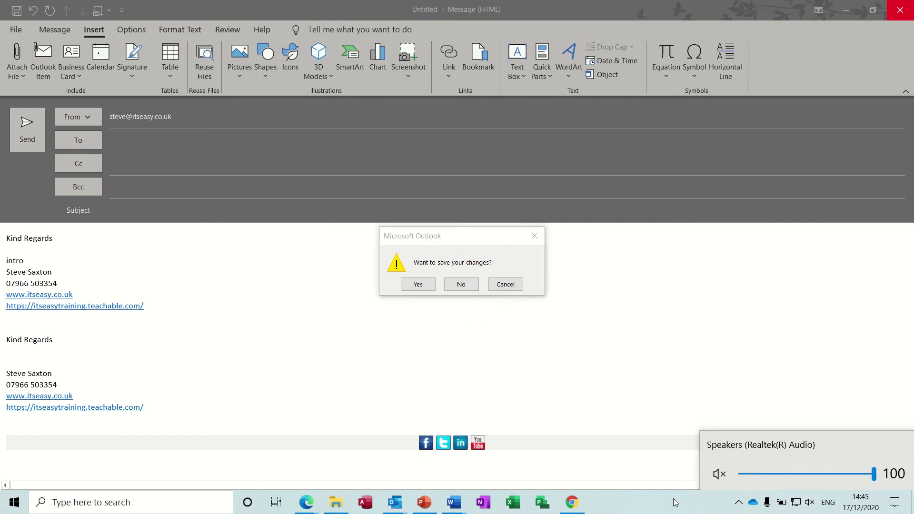
click(653, 507)
click(509, 286)
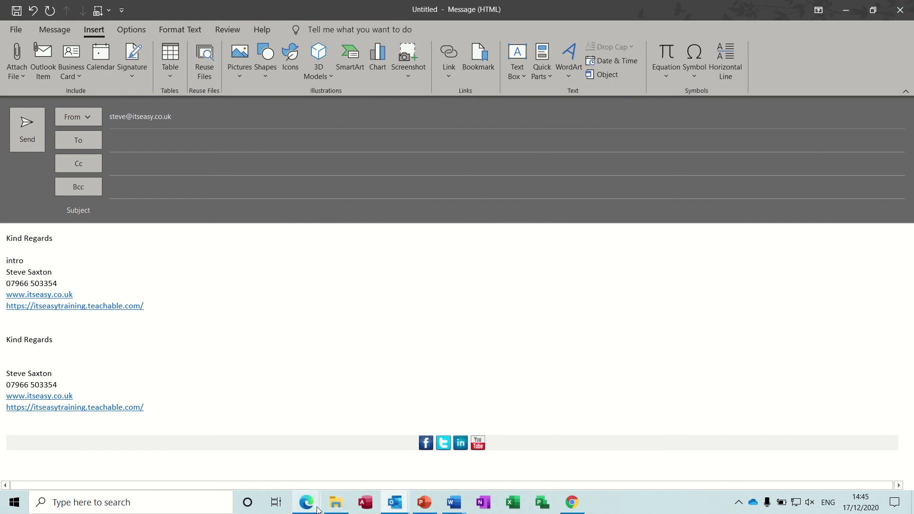
click(455, 509)
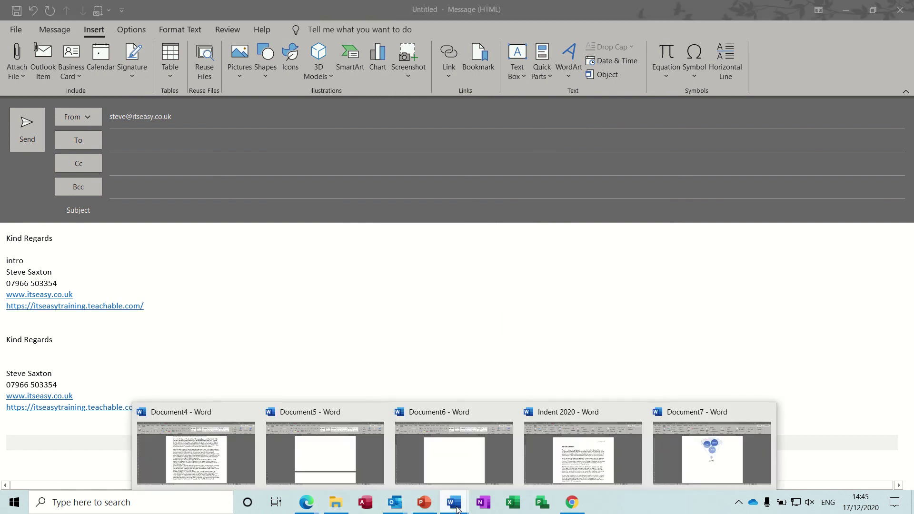
In Document6, insert the 'intro', 'org' and 'chart' AutoText entries on successive lines
click(459, 467)
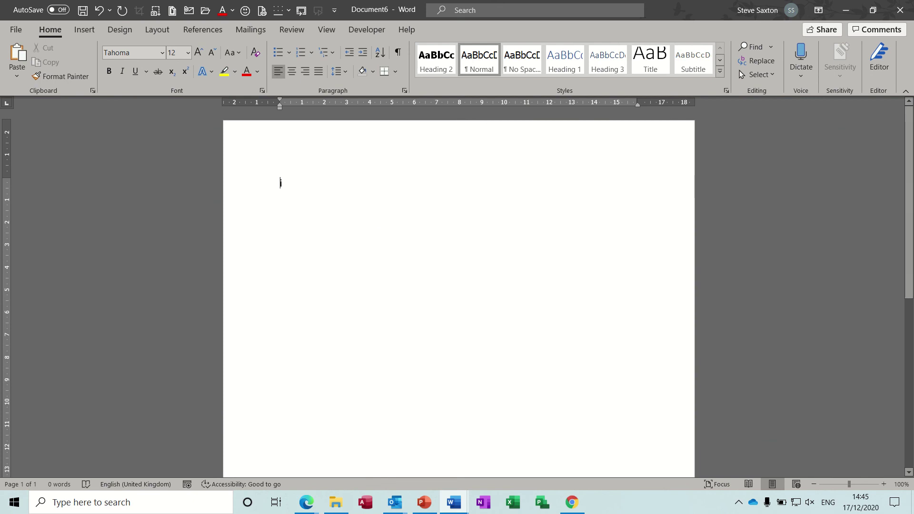
text(intro)
key(Return)
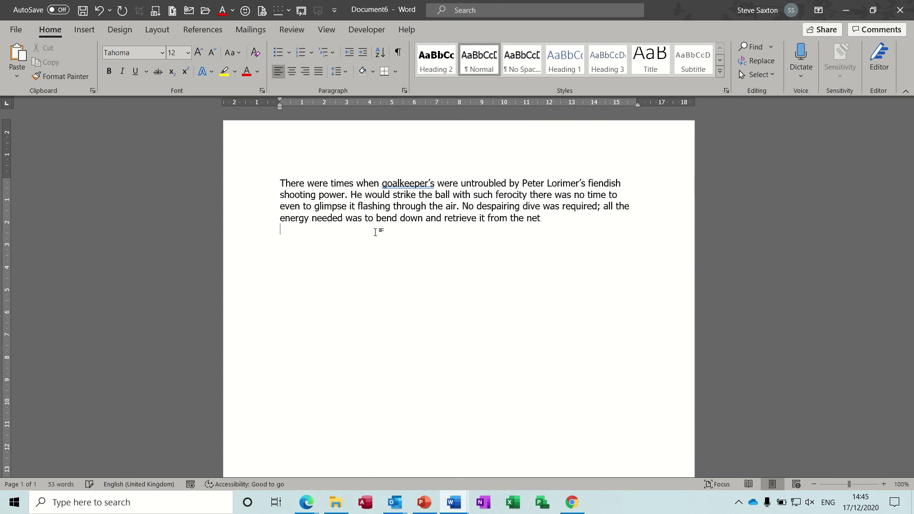
text(org)
key(Return)
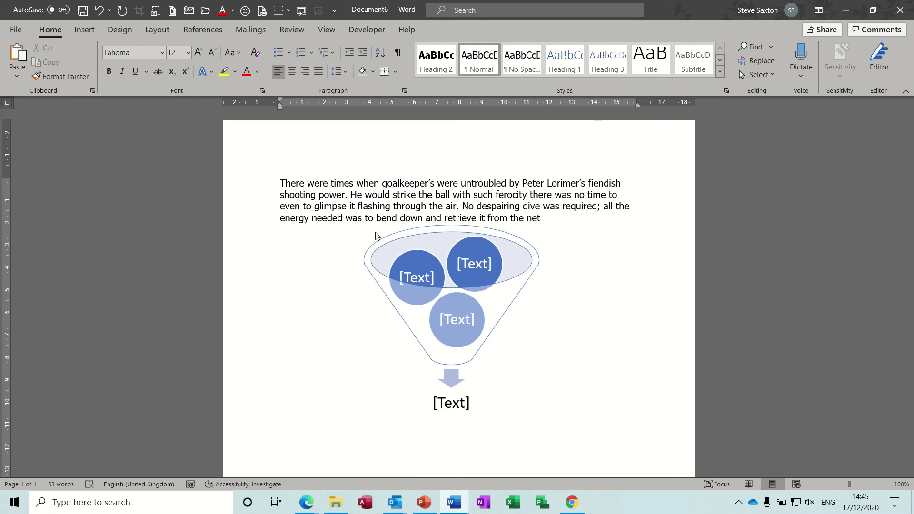
text(chart)
key(Return)
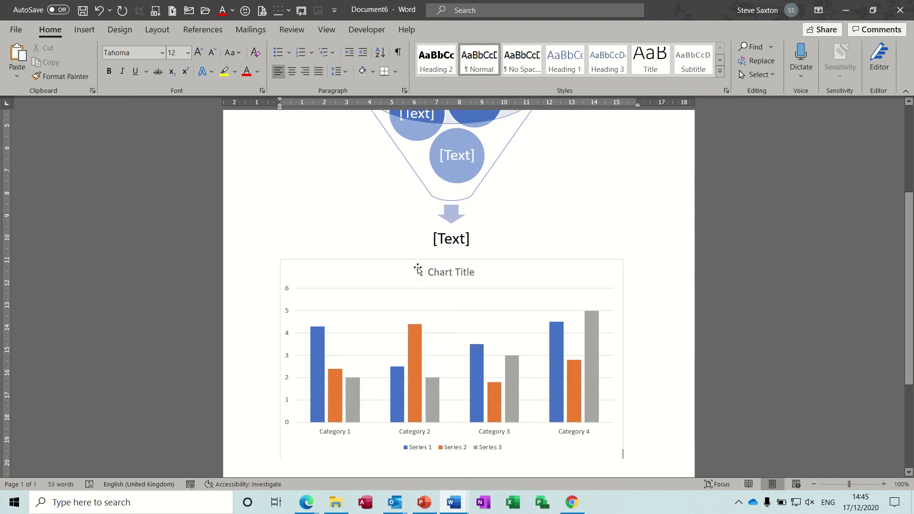